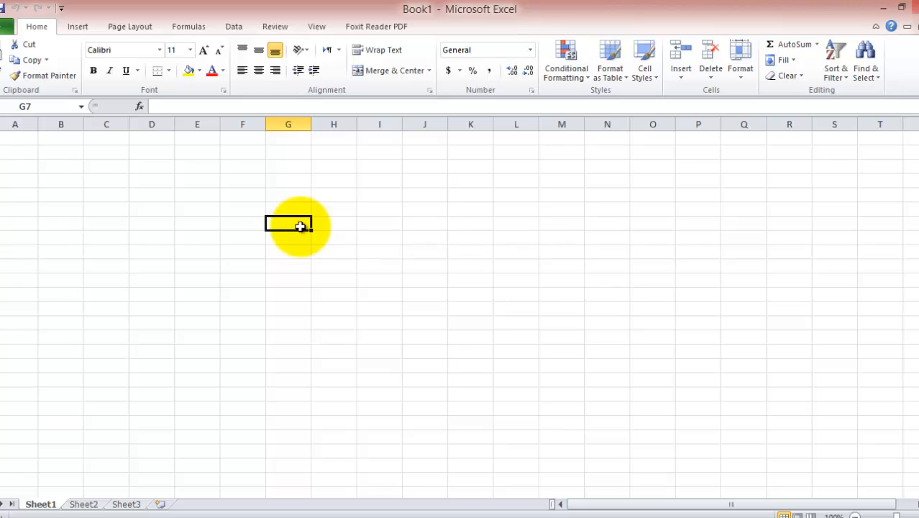
Step: Type the headers Name, Email id and Contact into cells A1, B1 and C1
{"action": "left_click", "coordinate": [18, 138]}
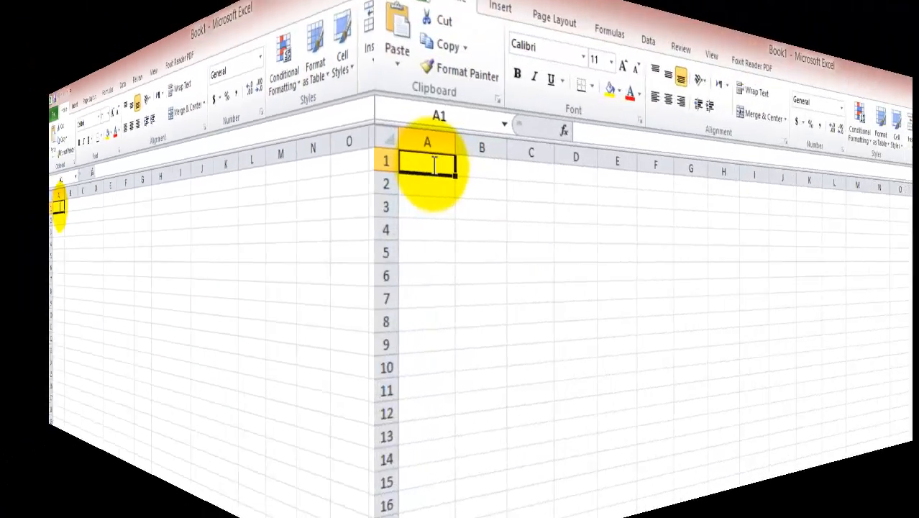
{"action": "type", "text": "Name"}
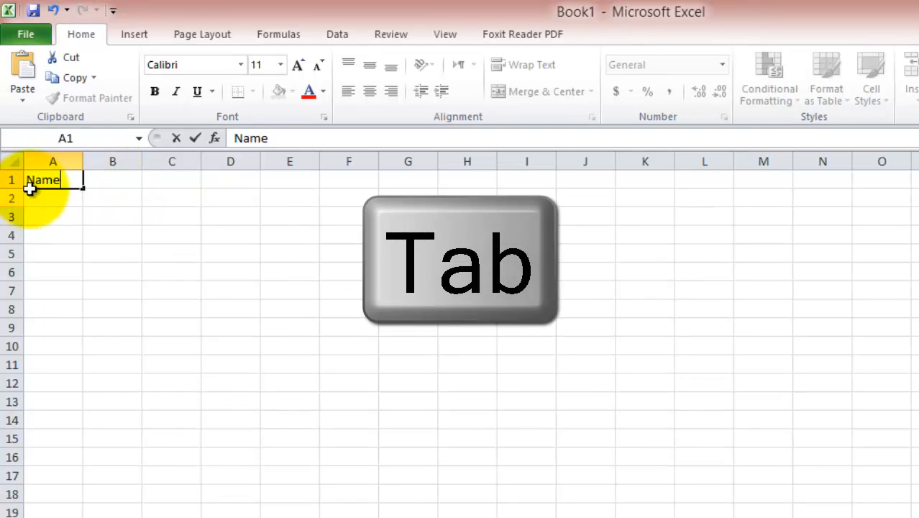
{"action": "key", "text": "Tab"}
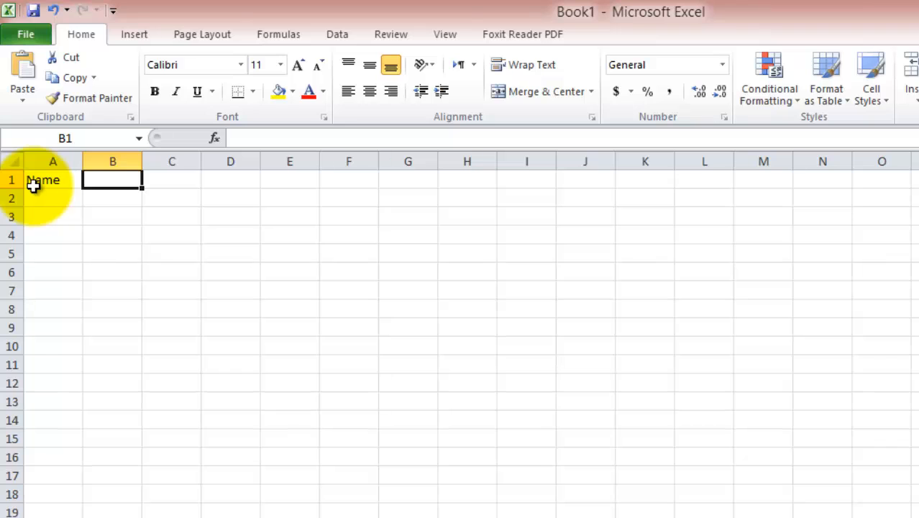
{"action": "type", "text": "Email id"}
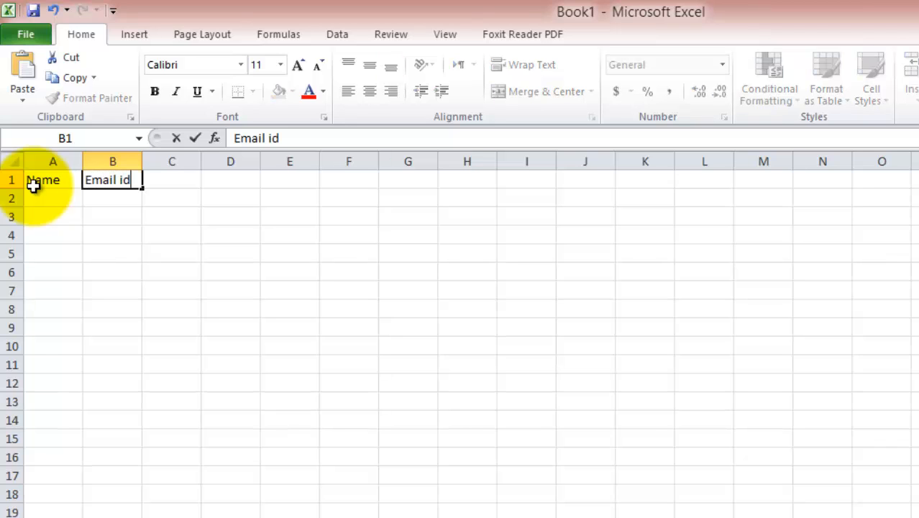
{"action": "key", "text": "Tab"}
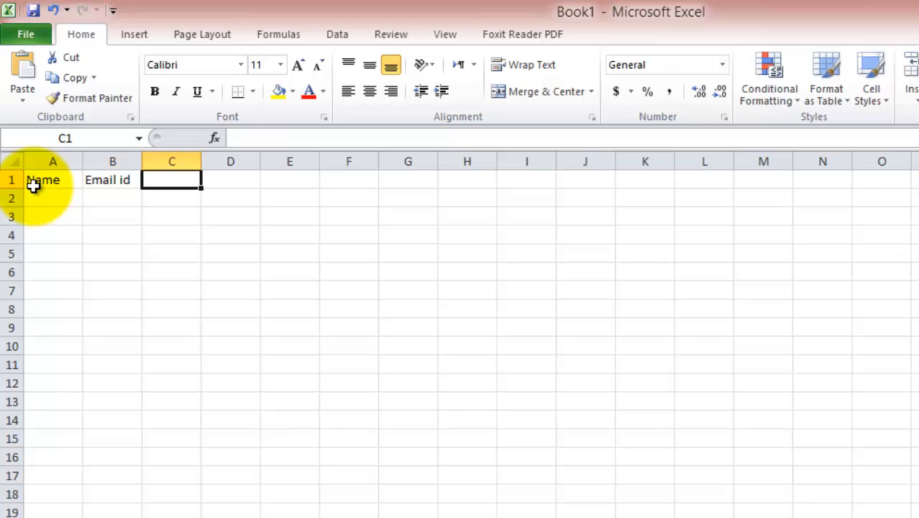
{"action": "type", "text": "Contact"}
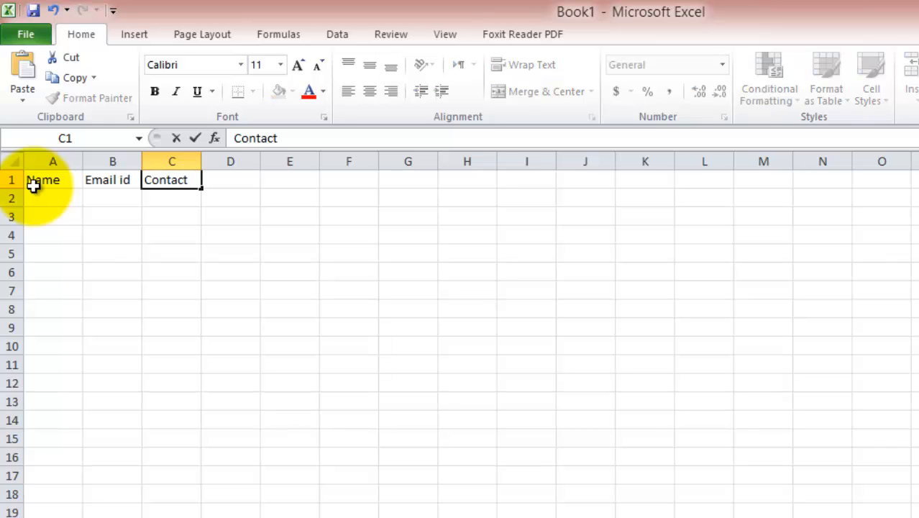
{"action": "key", "text": "BackSpace"}
{"action": "type", "text": "t"}
{"action": "left_click", "coordinate": [171, 180]}
{"action": "key", "text": "Left"}
{"action": "key", "text": "Left"}
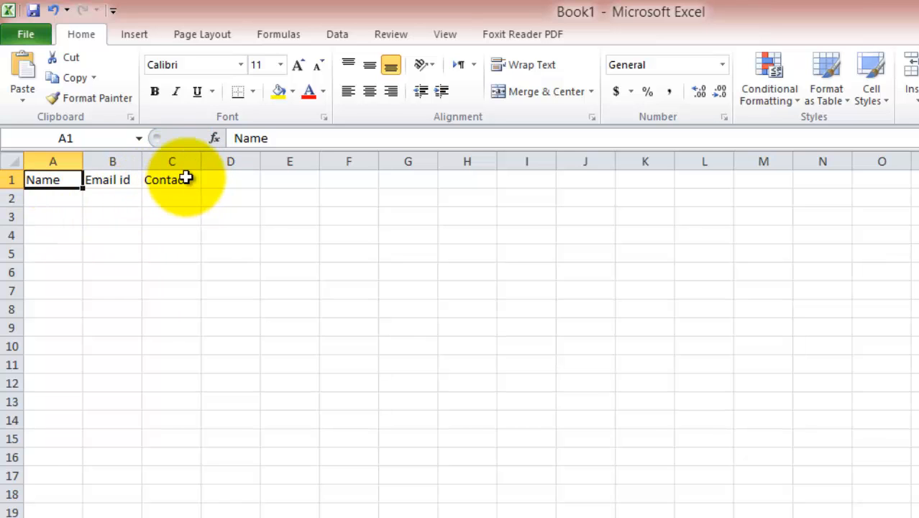
{"action": "key", "text": "Down"}
{"action": "key", "text": "Up"}
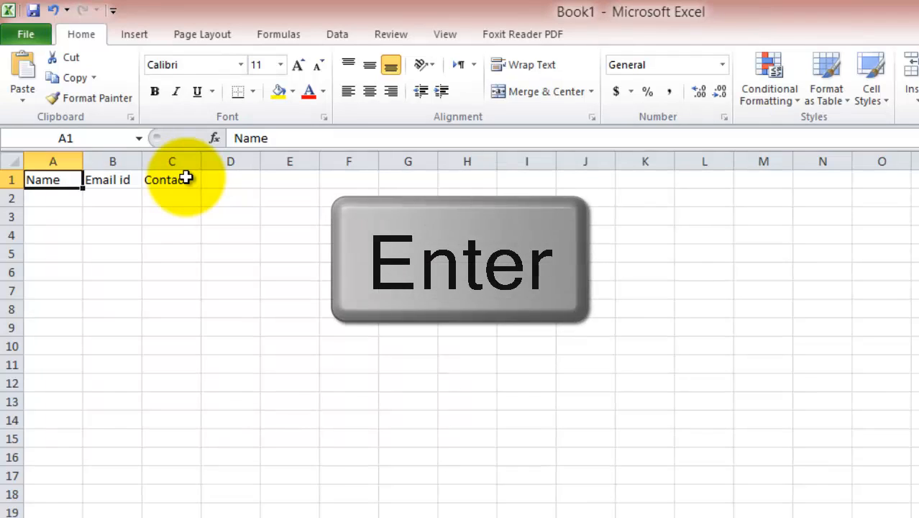
{"action": "key", "text": "Return"}
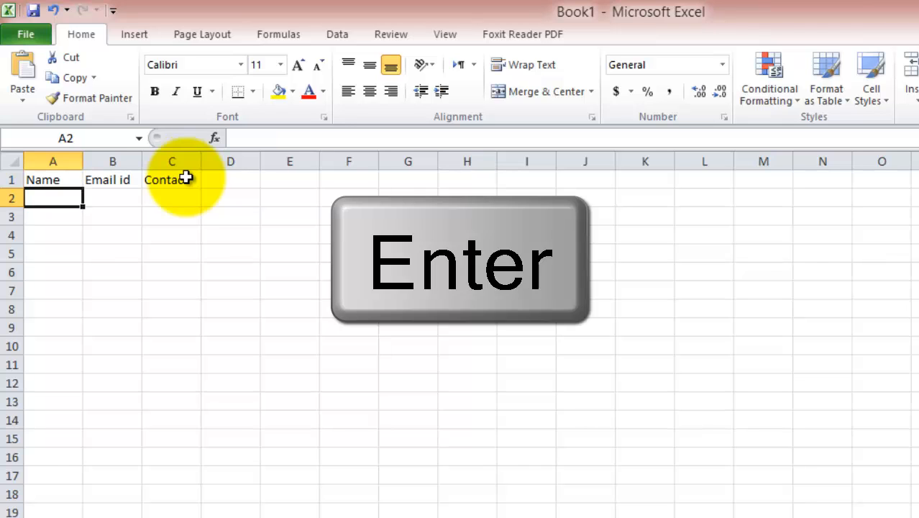
Step: Enter the first record's name in A2, e-mail address in B2 and contact number in C2
{"action": "type", "text": "VikiRoc"}
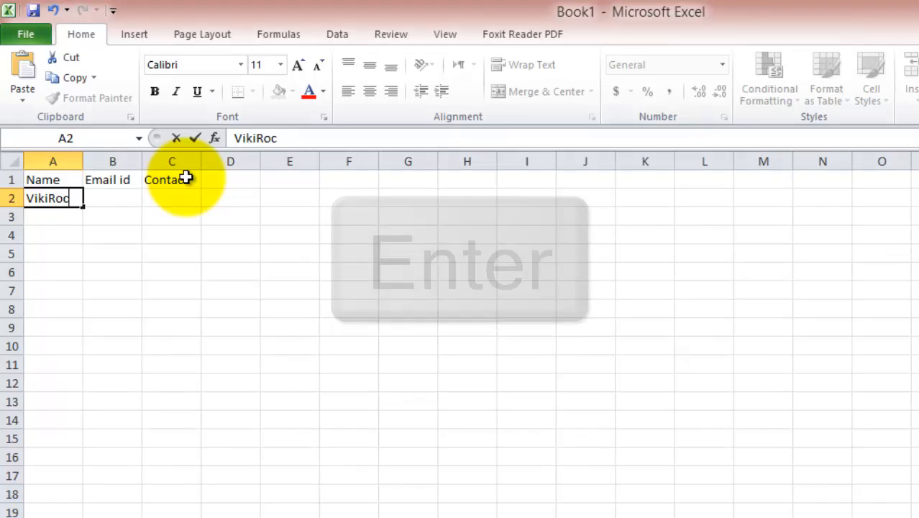
{"action": "type", "text": "k"}
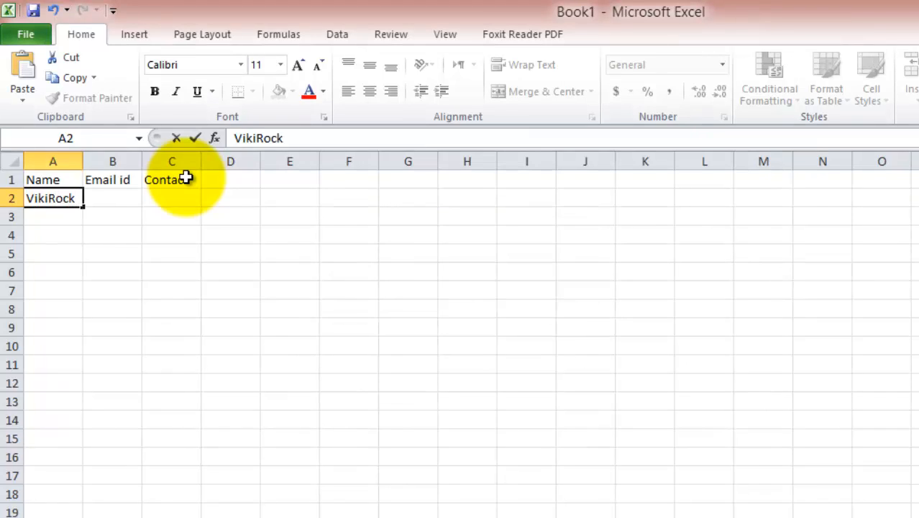
{"action": "key", "text": "Tab"}
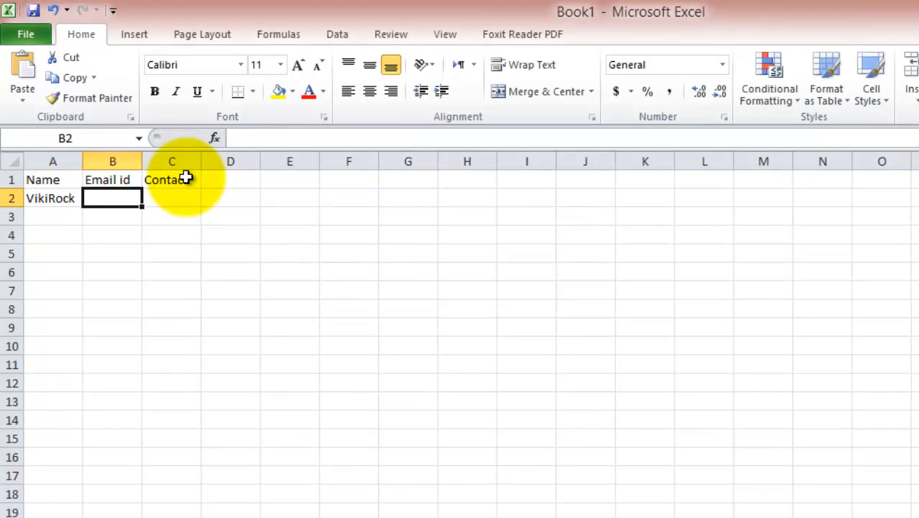
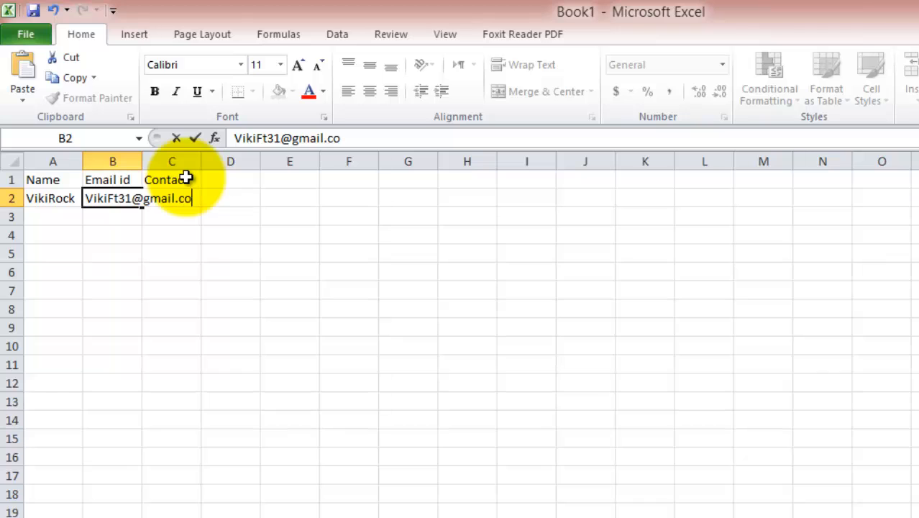
{"action": "key", "text": "Tab"}
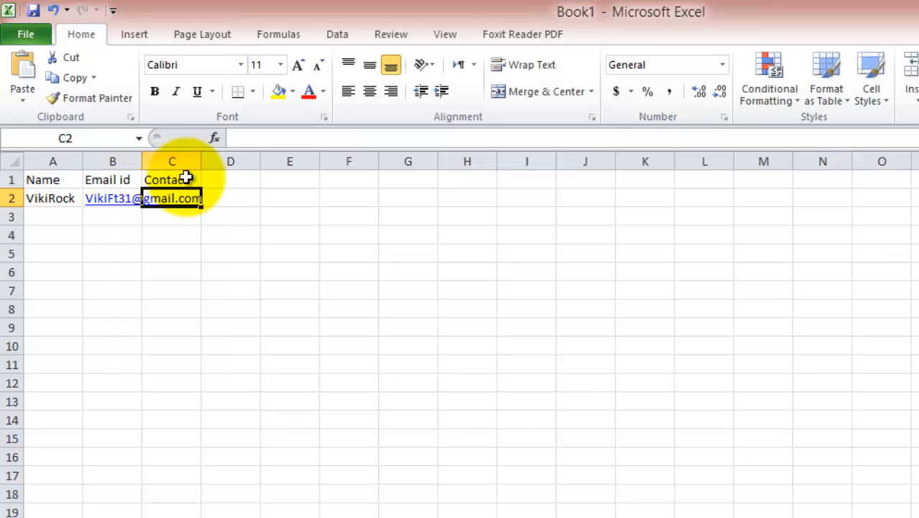
{"action": "type", "text": "0"}
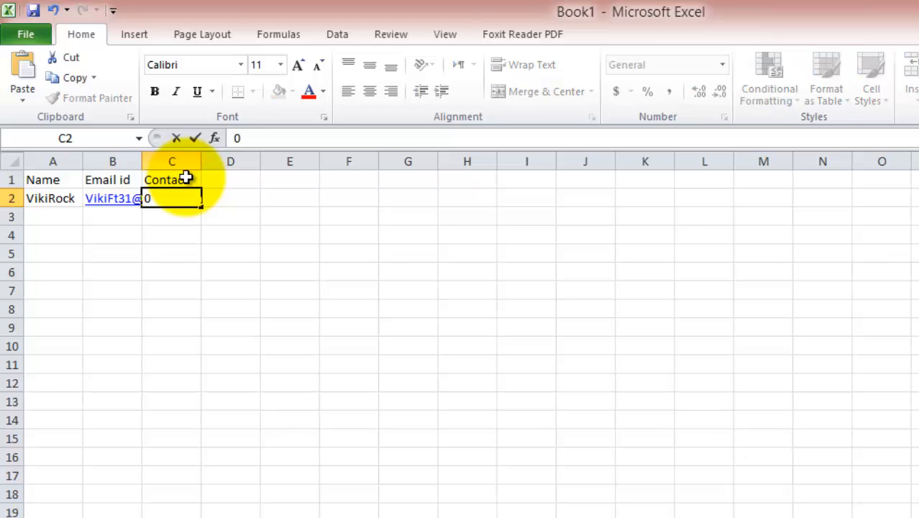
{"action": "type", "text": "0000000"}
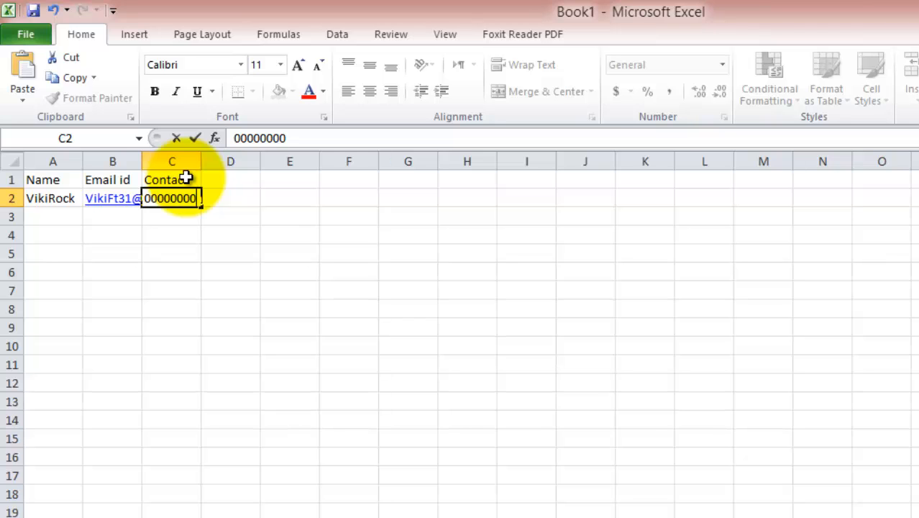
{"action": "key", "text": "Return"}
{"action": "key", "text": "Left"}
{"action": "key", "text": "Down"}
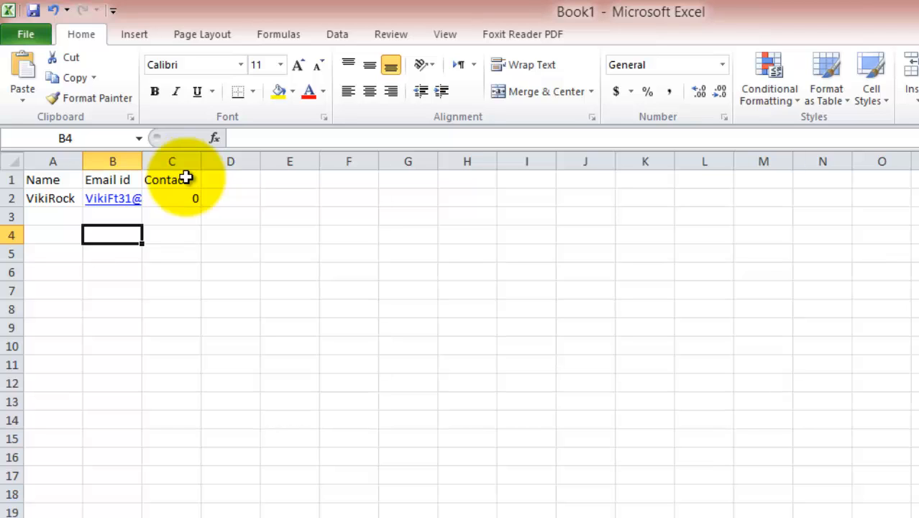
{"action": "key", "text": "Up"}
{"action": "key", "text": "Up"}
{"action": "key", "text": "Up"}
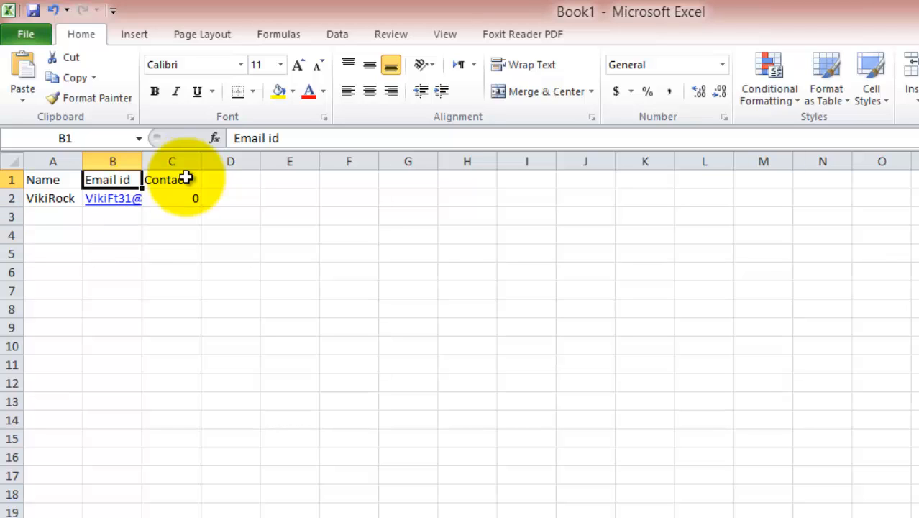
{"action": "key", "text": "Down"}
{"action": "key", "text": "Down"}
{"action": "key", "text": "Down"}
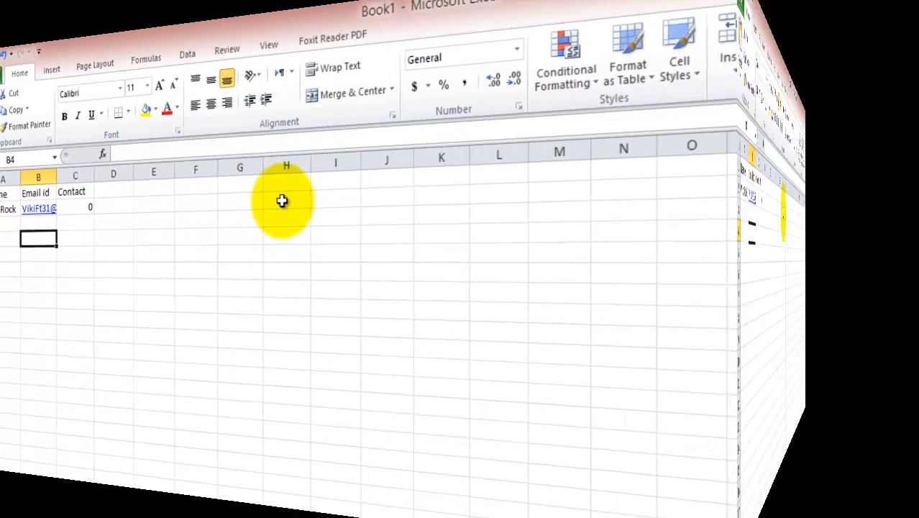
Step: Type the note 'this is a free tutorial' into cell H2
{"action": "left_click", "coordinate": [453, 200]}
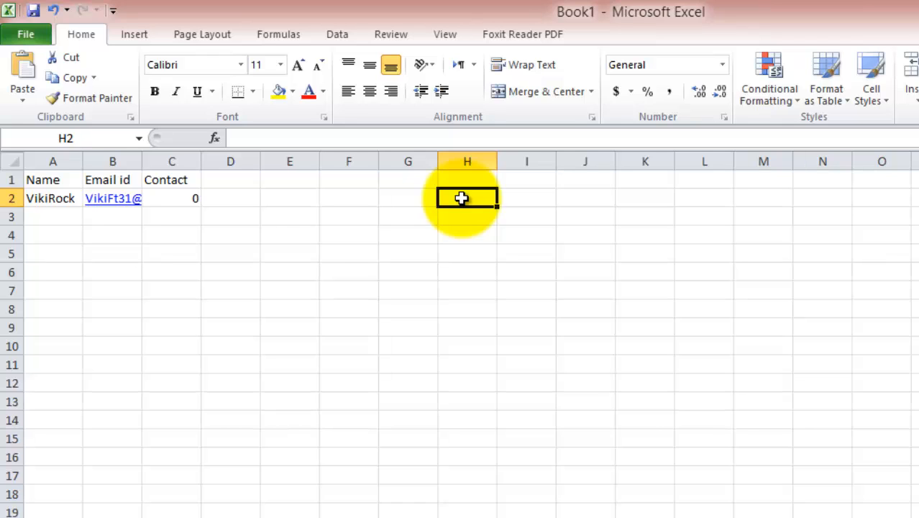
{"action": "type", "text": "this"}
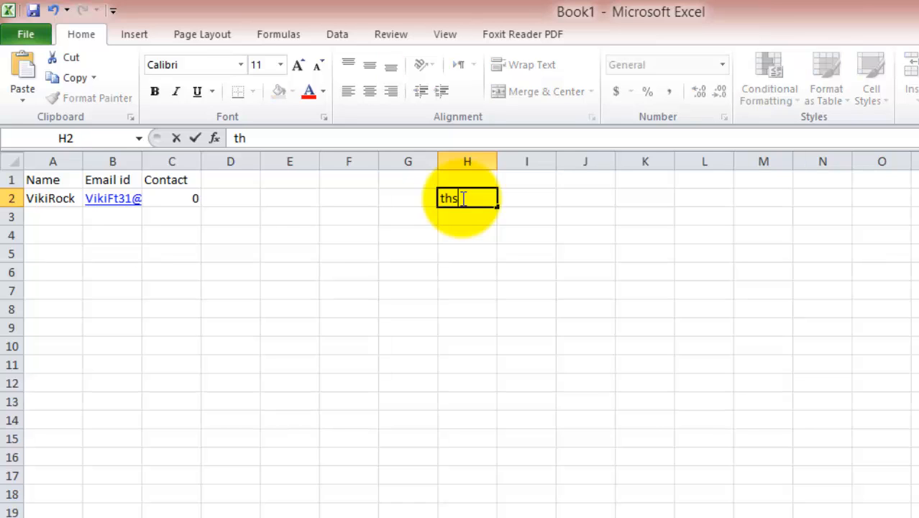
{"action": "type", "text": " is a free tu"}
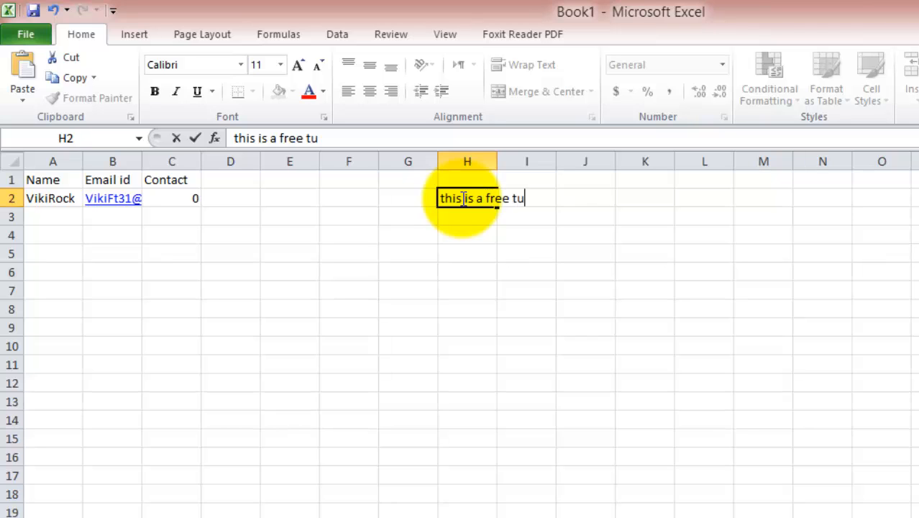
{"action": "type", "text": "torial"}
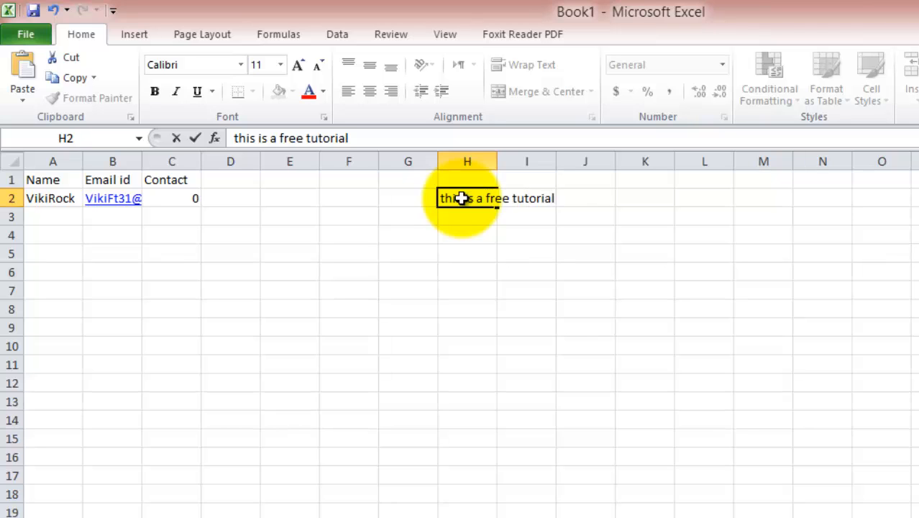
{"action": "key", "text": "Return"}
{"action": "left_click", "coordinate": [461, 199]}
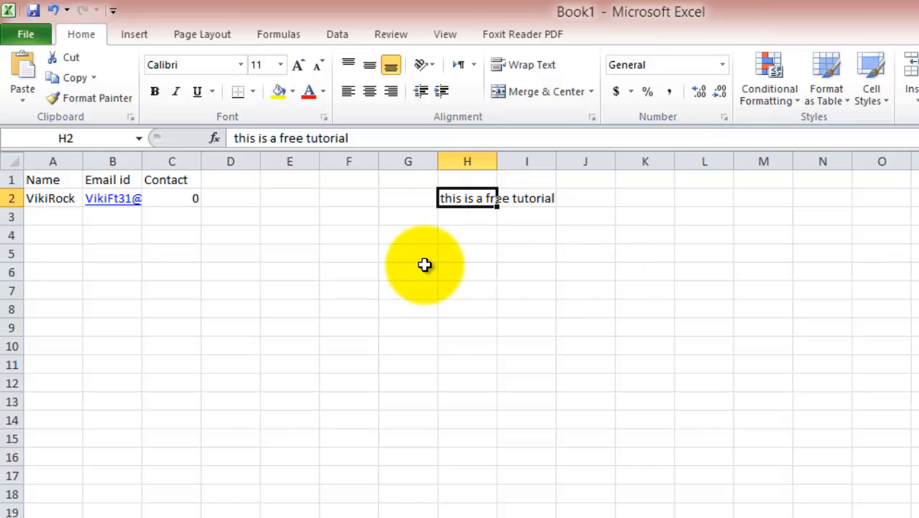
Step: Enter ABC in I2 and check that the H2 note is now cut off
{"action": "key", "text": "Right"}
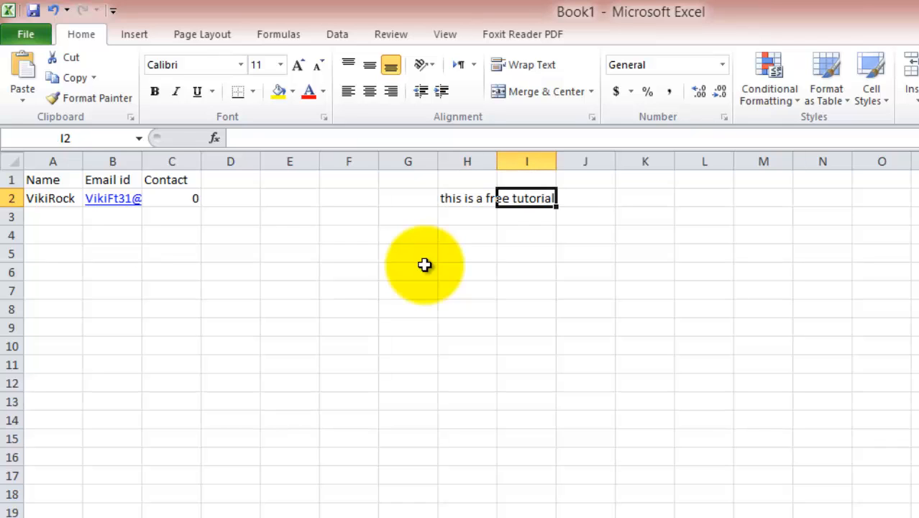
{"action": "type", "text": "ABC"}
{"action": "key", "text": "Return"}
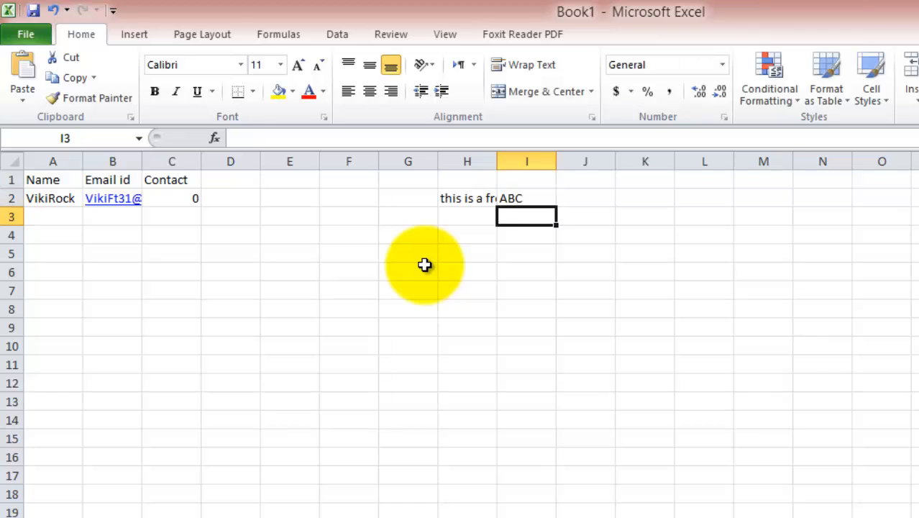
{"action": "key", "text": "Left"}
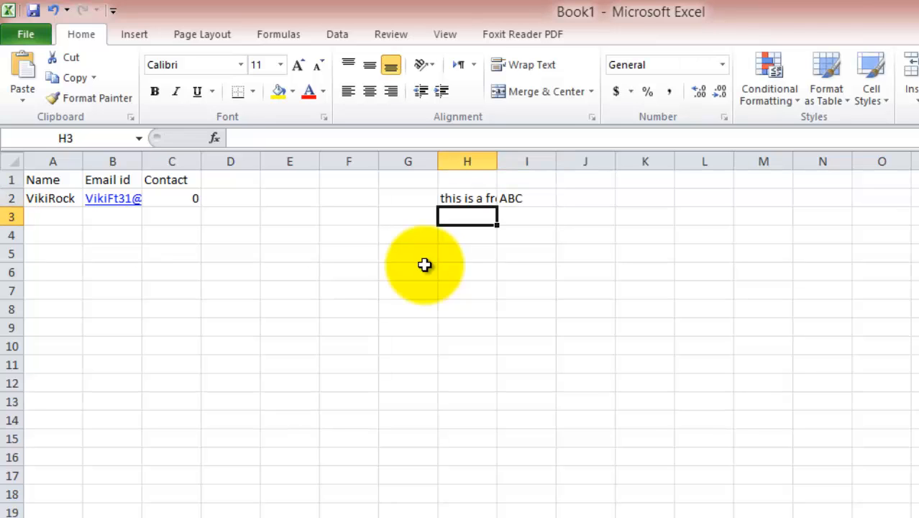
{"action": "key", "text": "Right"}
{"action": "key", "text": "Up"}
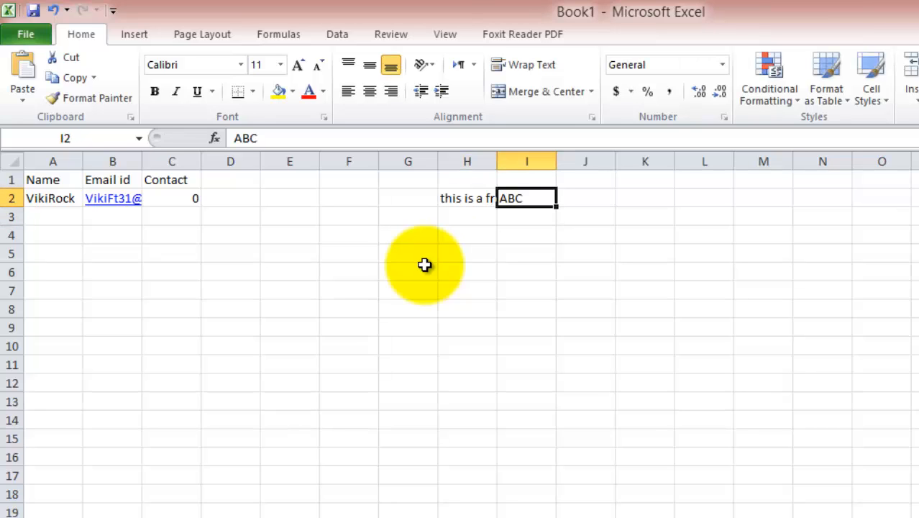
{"action": "key", "text": "Left"}
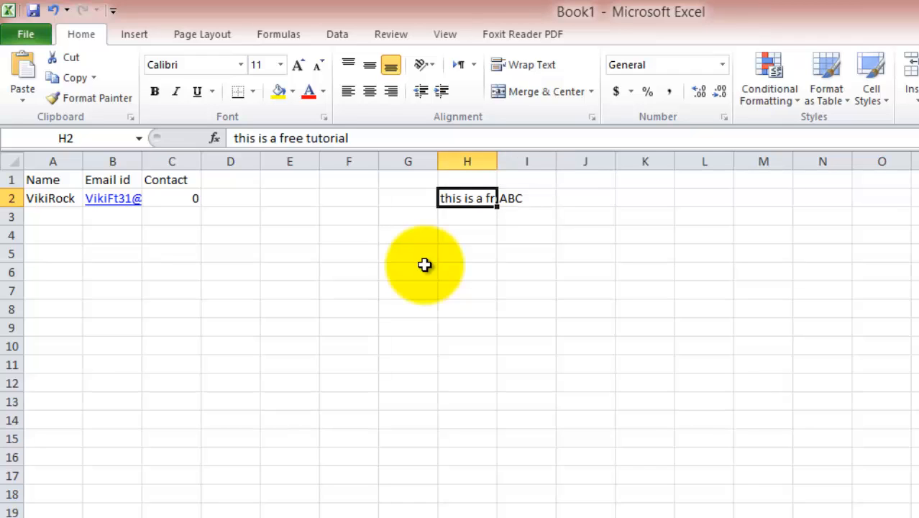
{"action": "key", "text": "Down"}
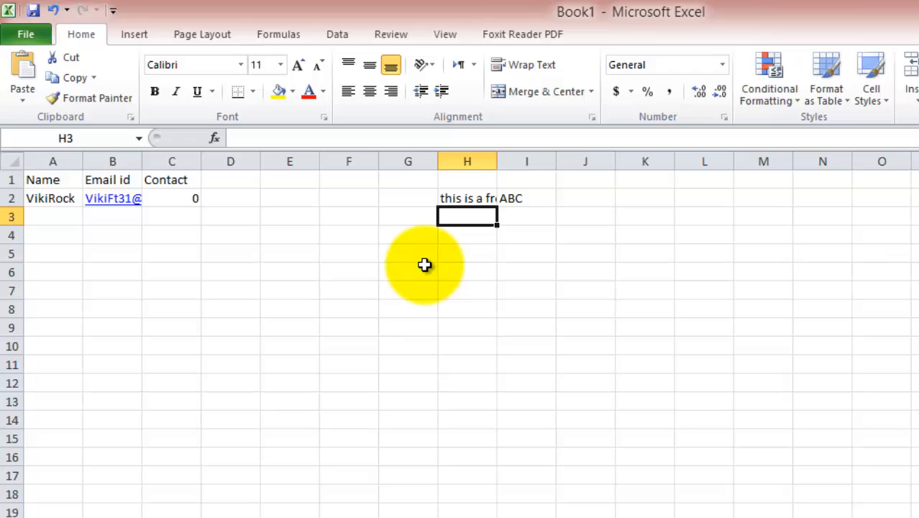
{"action": "key", "text": "Up"}
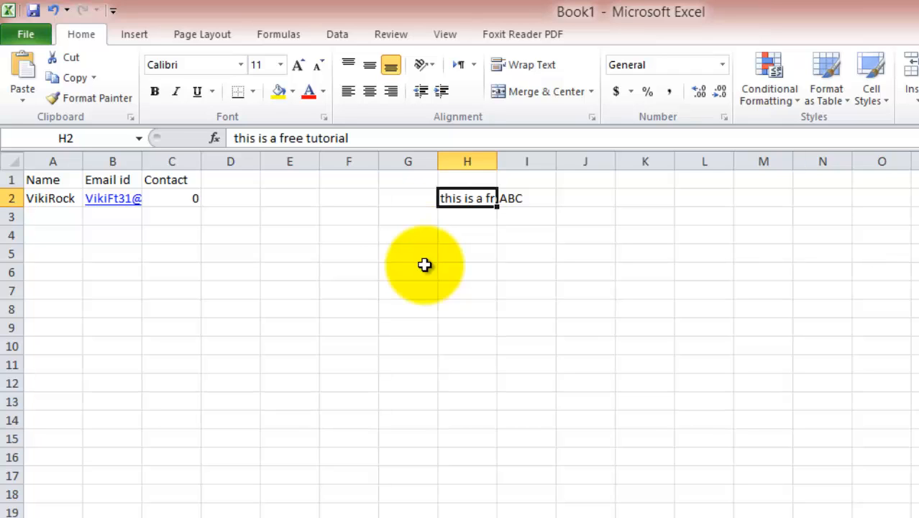
{"action": "key", "text": "Down"}
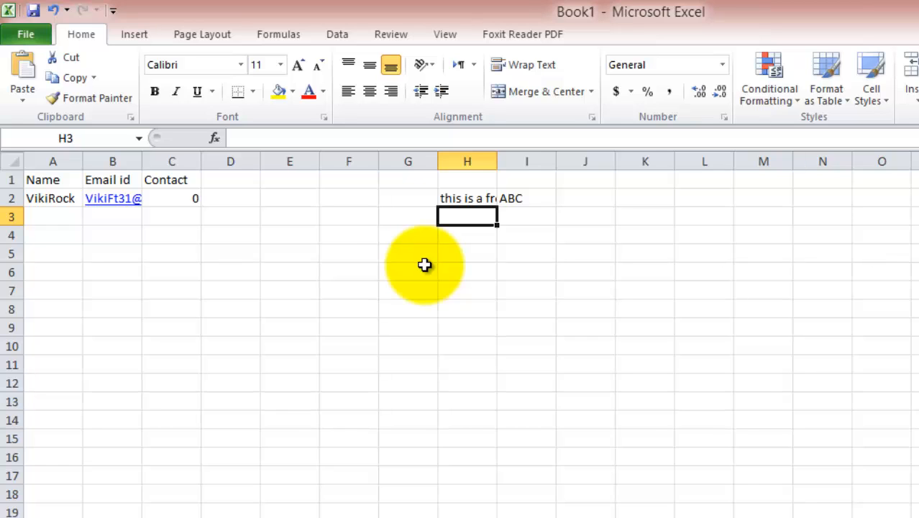
{"action": "key", "text": "Up"}
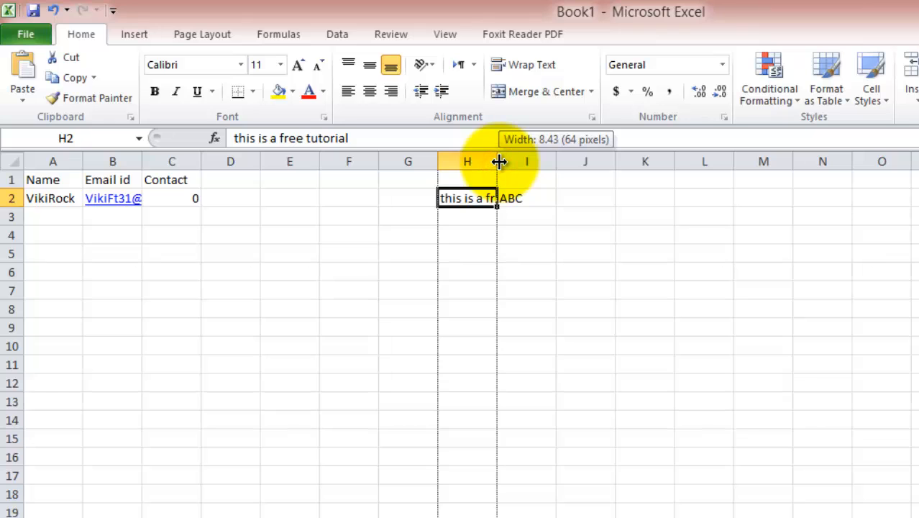
{"action": "left_click_drag", "start_coordinate": [498, 162], "coordinate": [568, 161]}
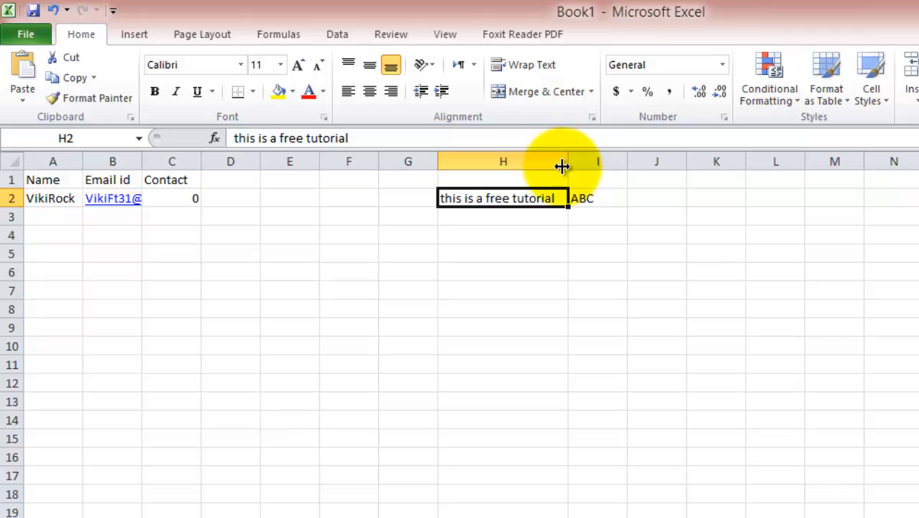
{"action": "left_click", "coordinate": [489, 224]}
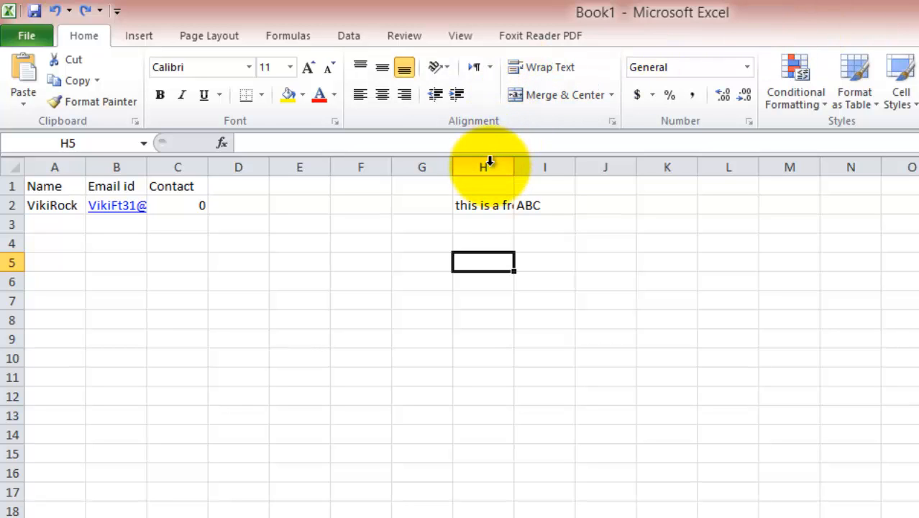
Step: AutoFit column H so 'this is a free tutorial' shows in full
{"action": "left_click", "coordinate": [491, 209]}
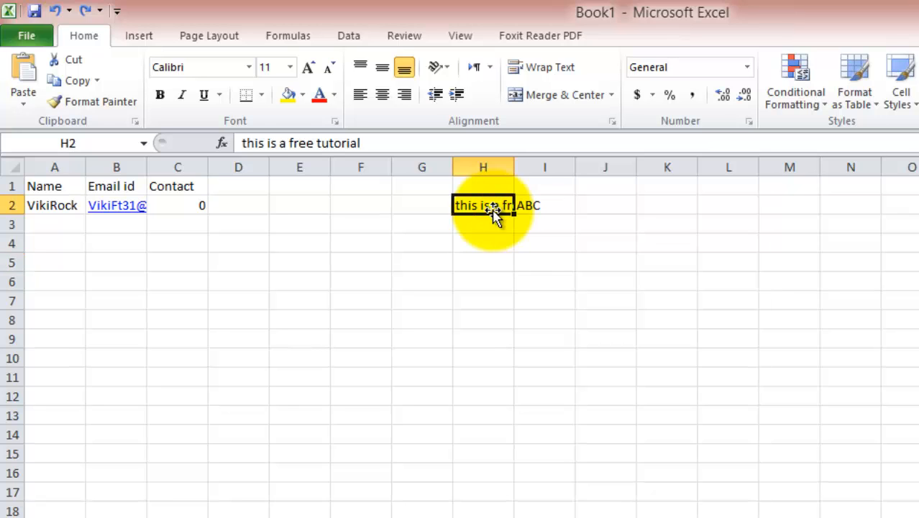
{"action": "left_click", "coordinate": [487, 166]}
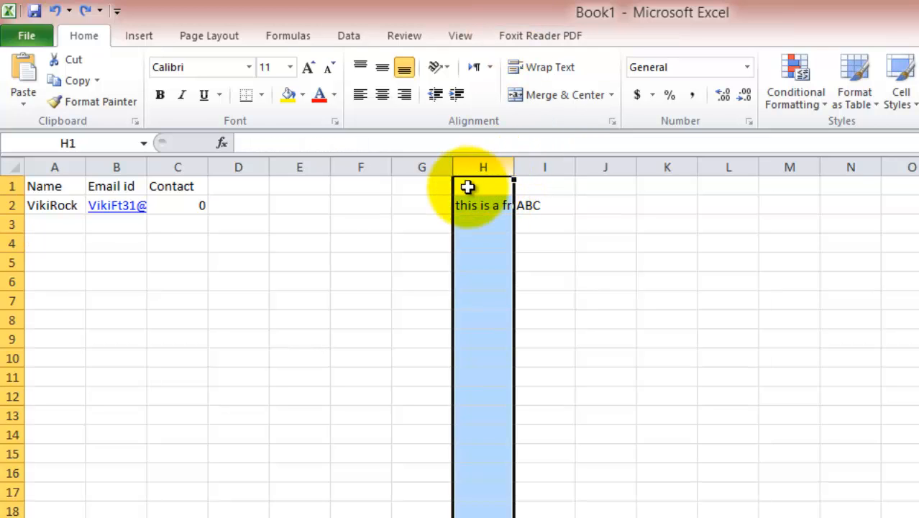
{"action": "left_click", "coordinate": [417, 207]}
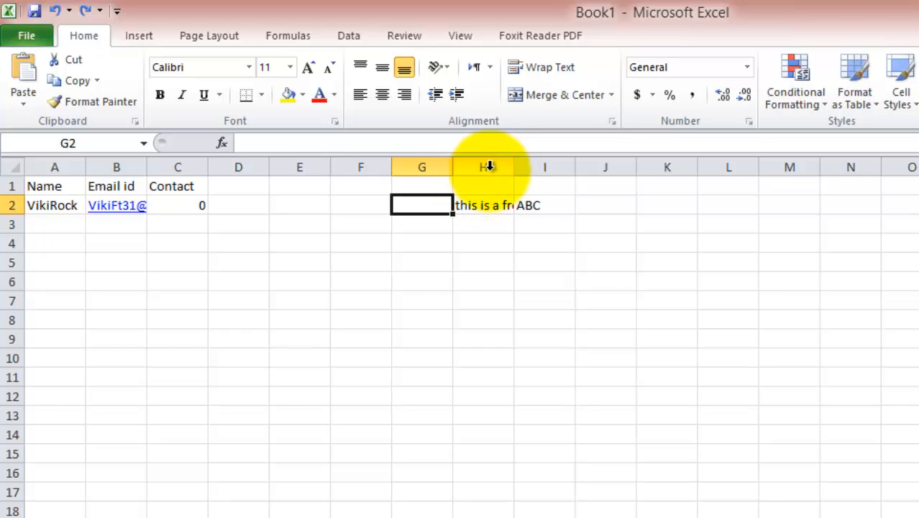
{"action": "double_click", "coordinate": [511, 166]}
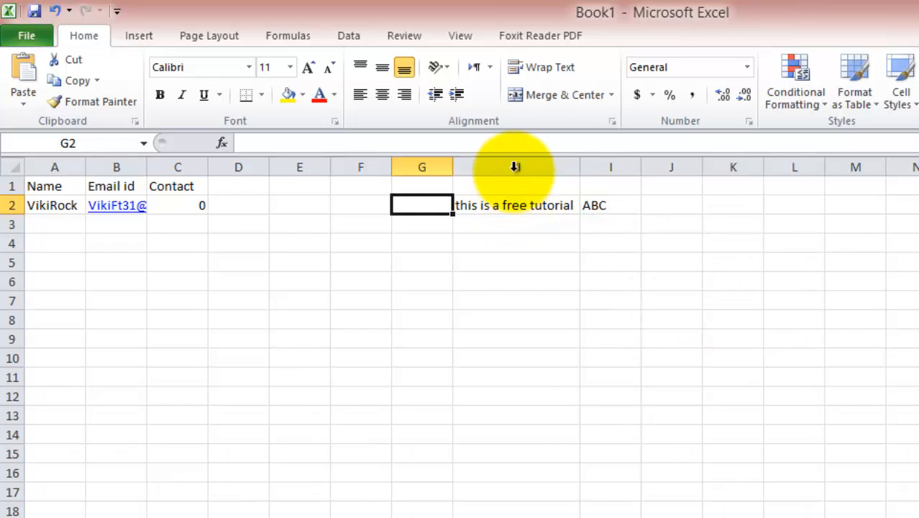
Step: Clear the tutorial note and ABC from cells H2 and I2
{"action": "left_click", "coordinate": [523, 216]}
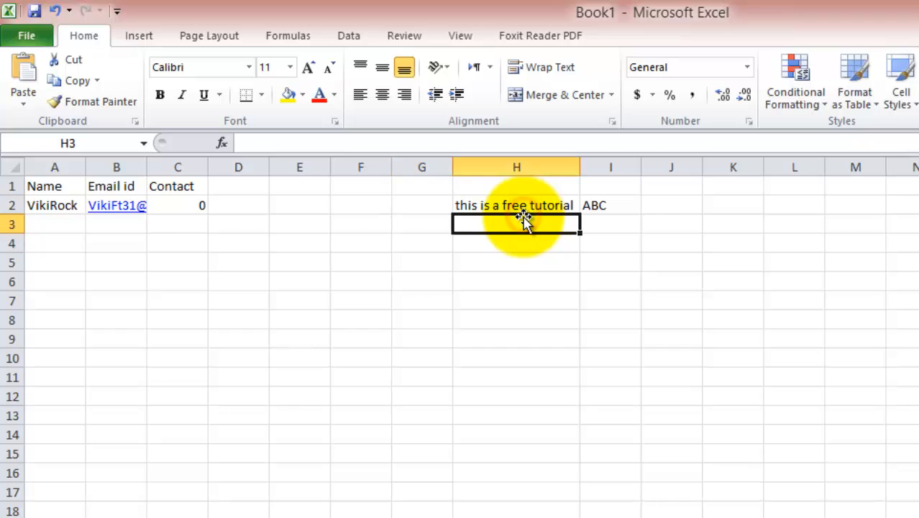
{"action": "left_click", "coordinate": [523, 207]}
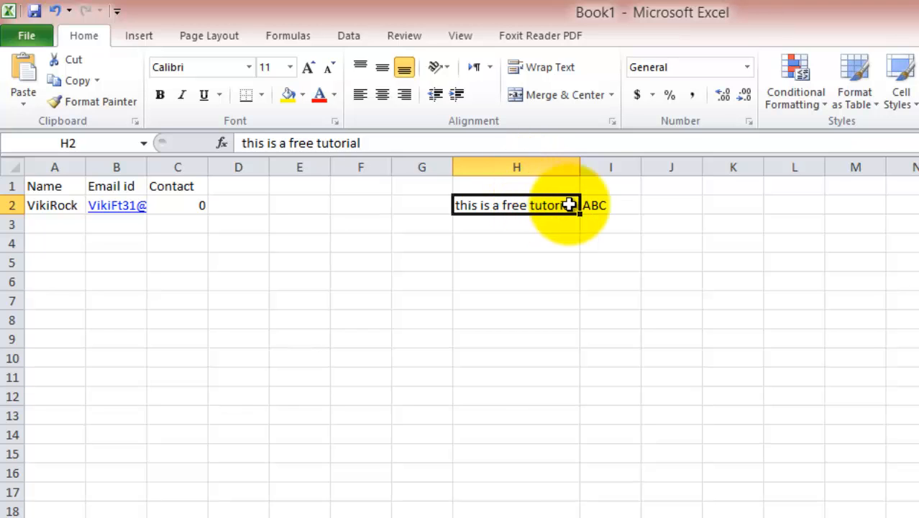
{"action": "left_click", "coordinate": [601, 206]}
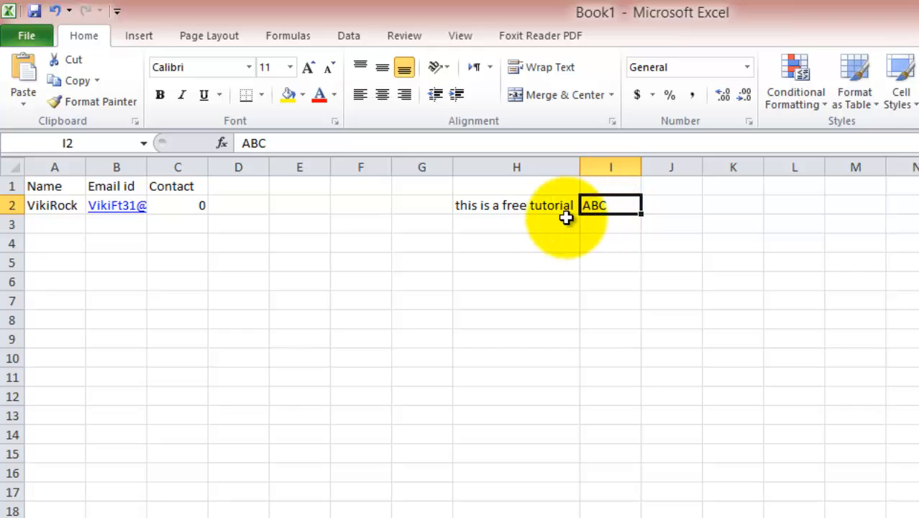
{"action": "left_click", "coordinate": [506, 204]}
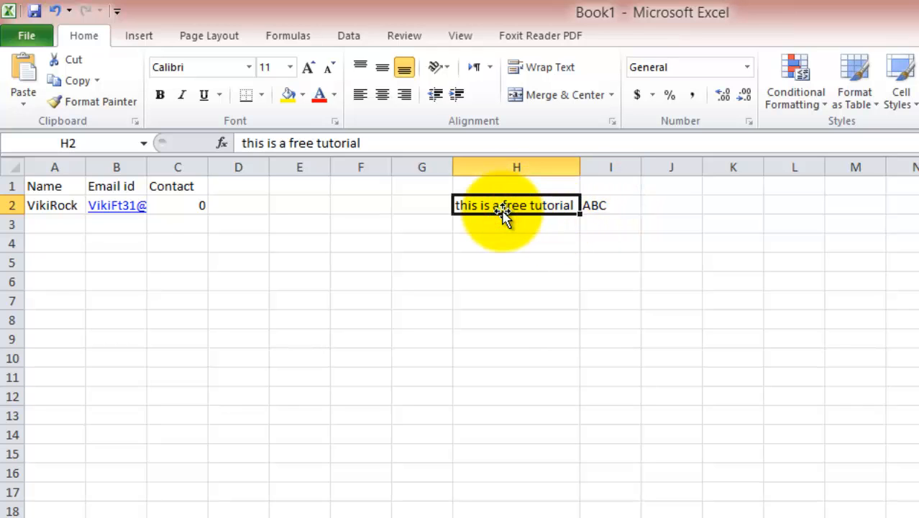
{"action": "left_click", "coordinate": [479, 206]}
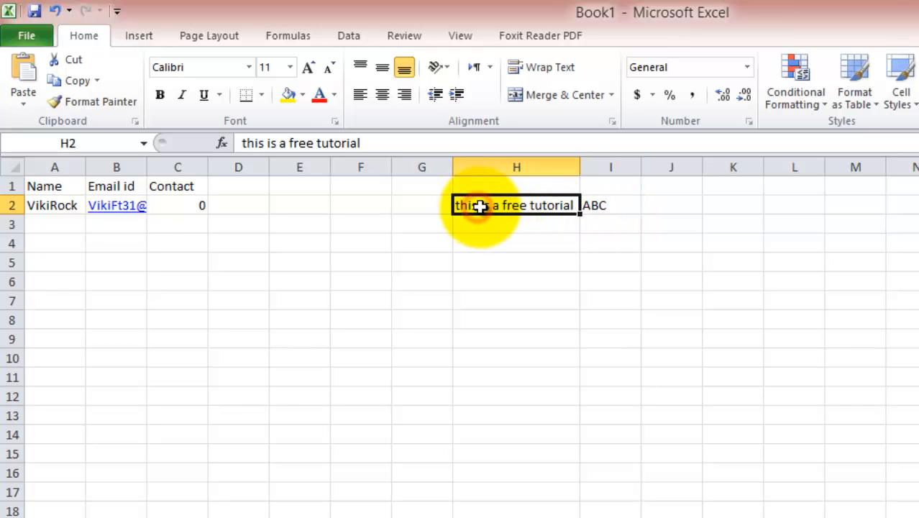
{"action": "left_click_drag", "start_coordinate": [479, 206], "coordinate": [606, 205]}
{"action": "key", "text": "Delete"}
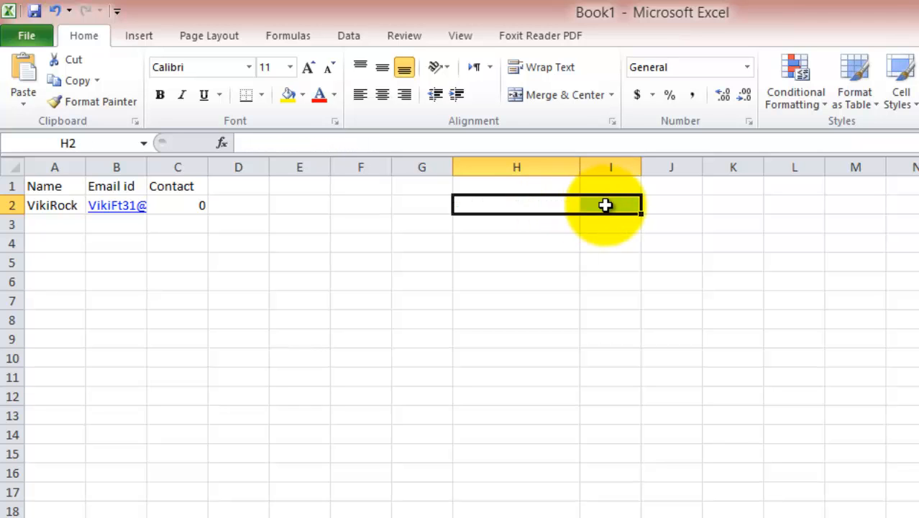
Step: AutoFit column B so the full e-mail address in B2 is visible
{"action": "left_click", "coordinate": [176, 279]}
{"action": "left_click", "coordinate": [115, 220]}
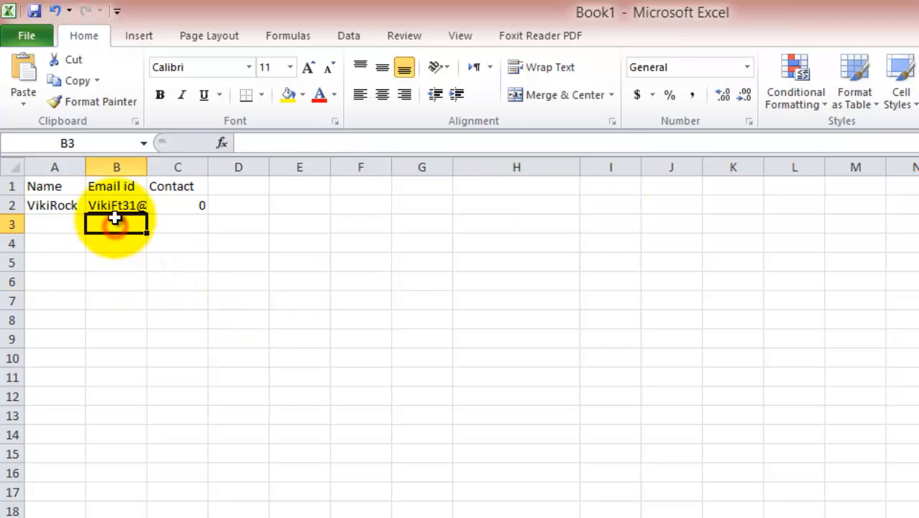
{"action": "double_click", "coordinate": [147, 166]}
{"action": "left_click", "coordinate": [176, 277]}
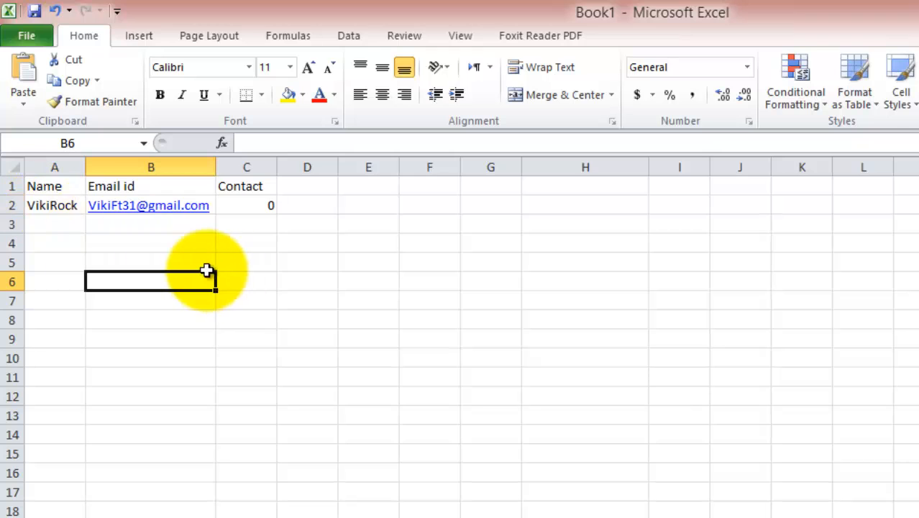
{"action": "left_click", "coordinate": [36, 188]}
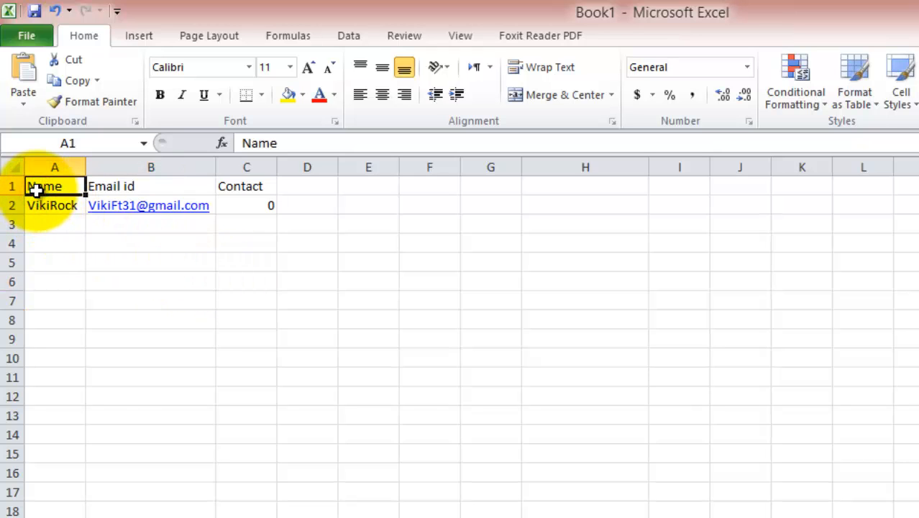
Step: Make the Name, Email id and Contact headers in A1:C1 bold
{"action": "key", "text": "shift+Right"}
{"action": "key", "text": "shift+Right"}
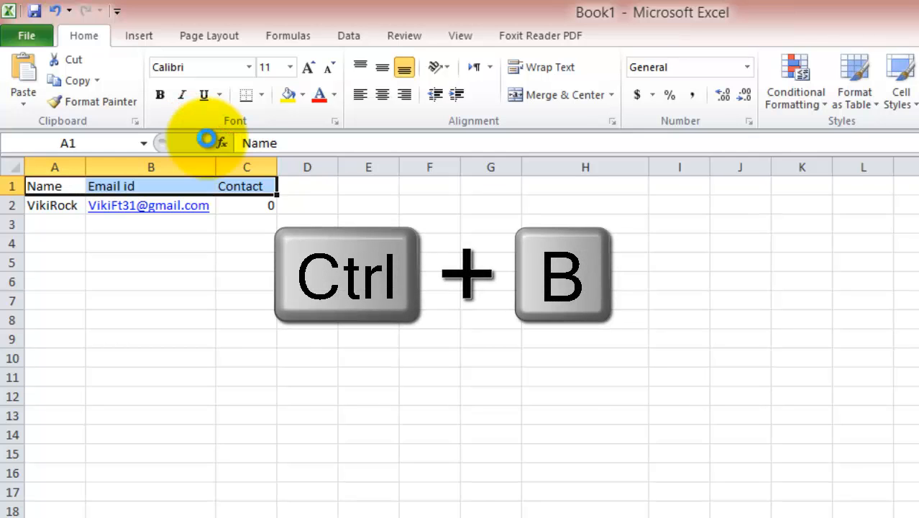
{"action": "key", "text": "ctrl+b"}
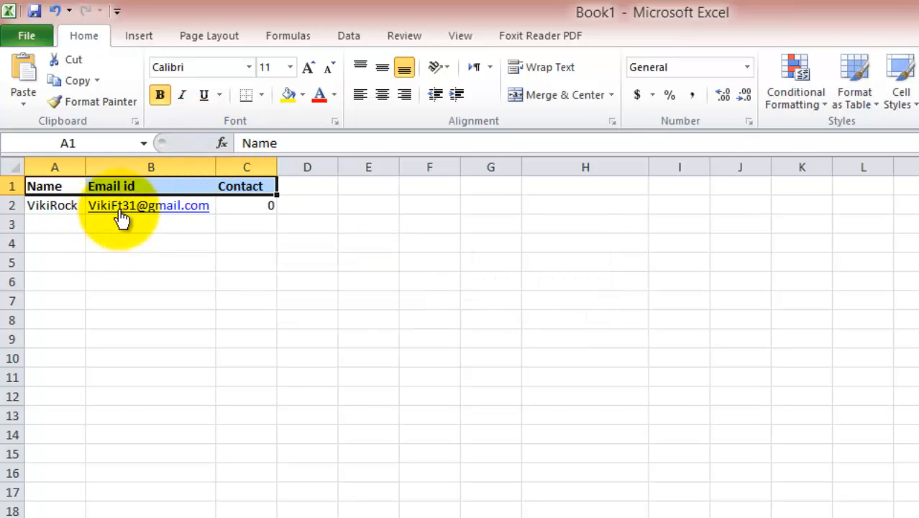
{"action": "left_click", "coordinate": [63, 201]}
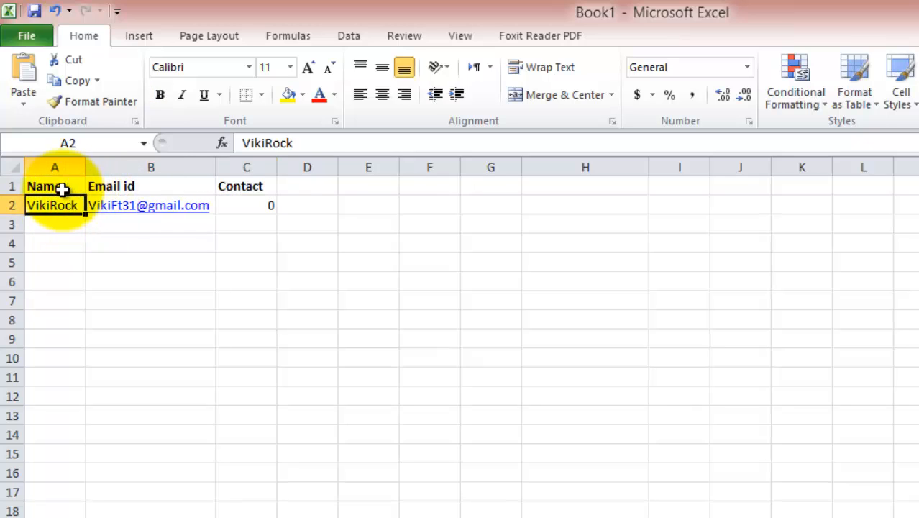
{"action": "left_click", "coordinate": [63, 188]}
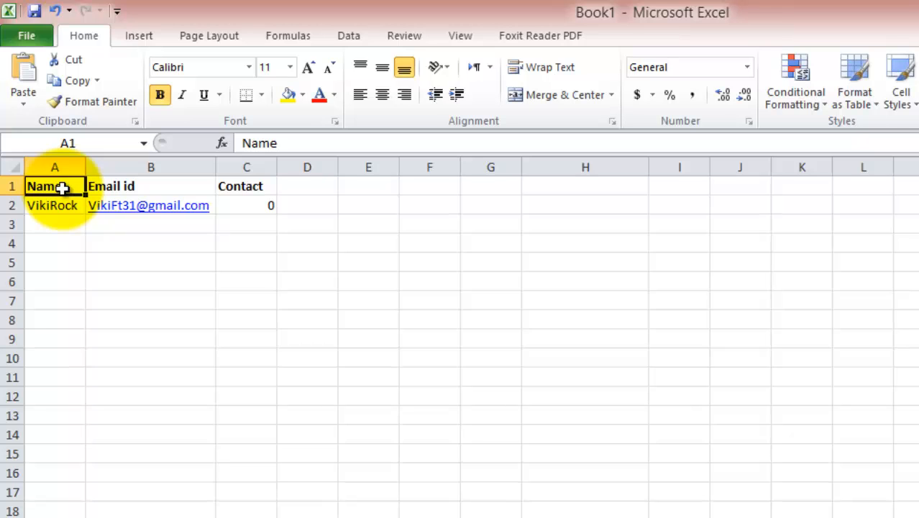
{"action": "left_click_drag", "start_coordinate": [63, 188], "coordinate": [246, 186]}
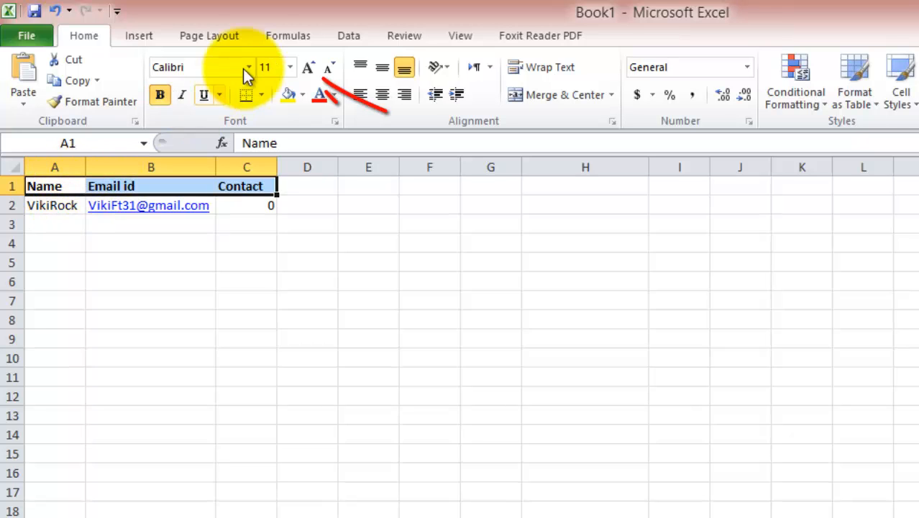
Step: Enlarge the A1:C1 headers to 14-point and centre them in their cells
{"action": "left_click", "coordinate": [312, 69]}
{"action": "left_click", "coordinate": [312, 69]}
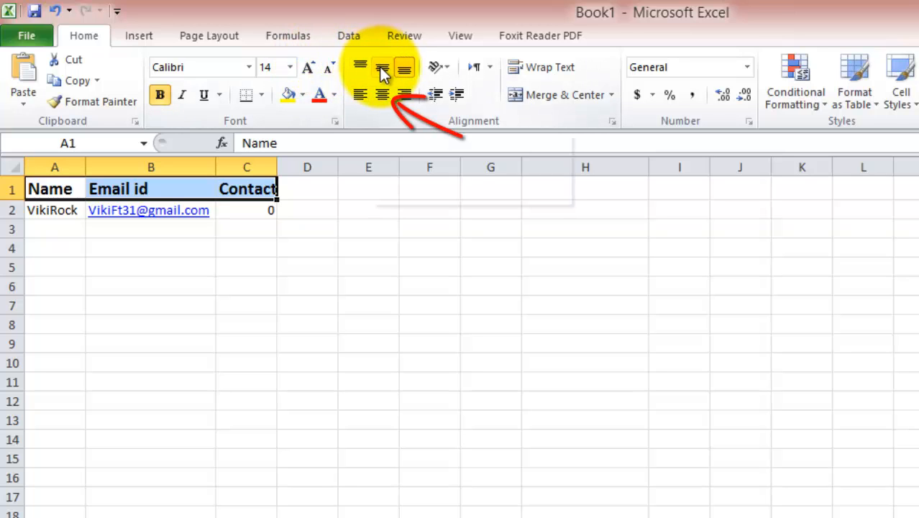
{"action": "left_click", "coordinate": [381, 95]}
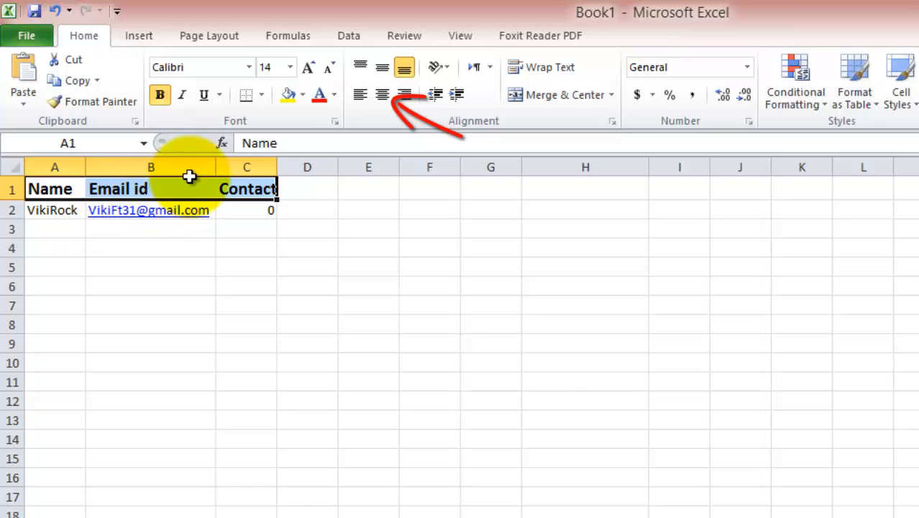
{"action": "left_click", "coordinate": [375, 97]}
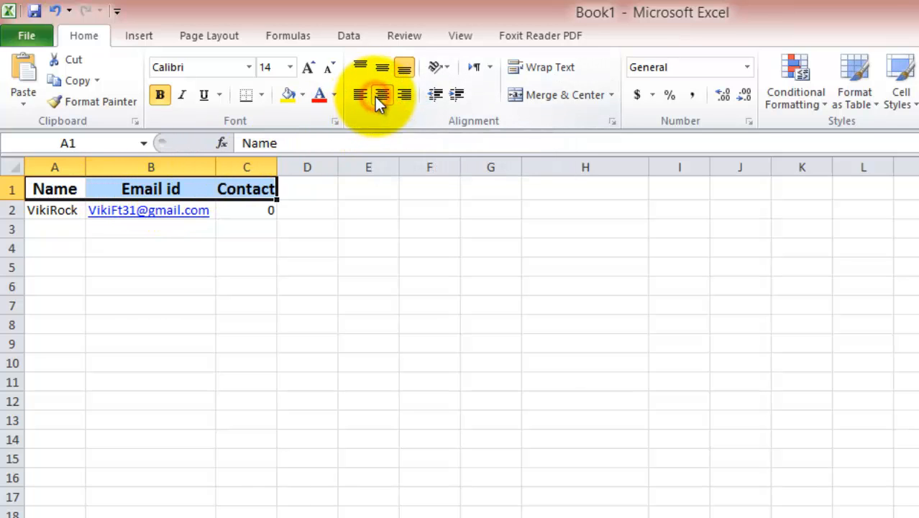
{"action": "left_click", "coordinate": [233, 214]}
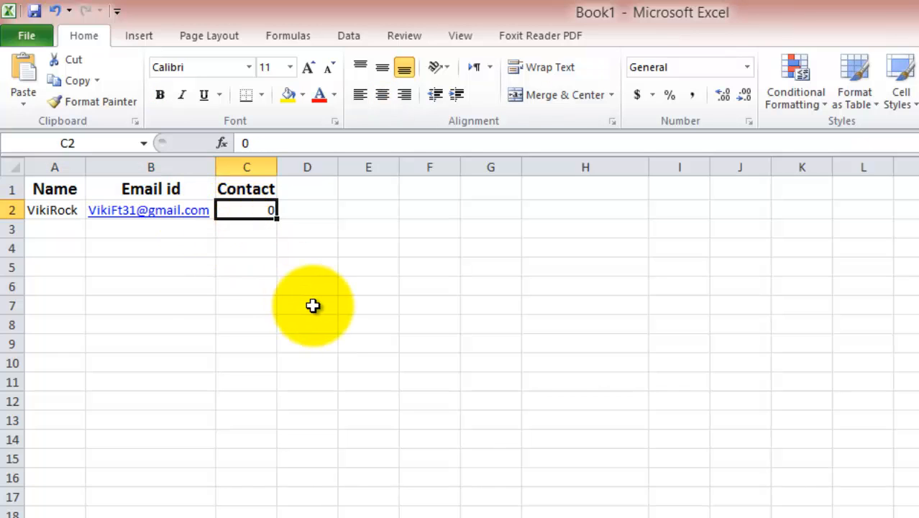
Step: Enter the second record's name in A3 and e-mail in B3, undoing the contact entry
{"action": "key", "text": "Down"}
{"action": "key", "text": "Left"}
{"action": "key", "text": "Left"}
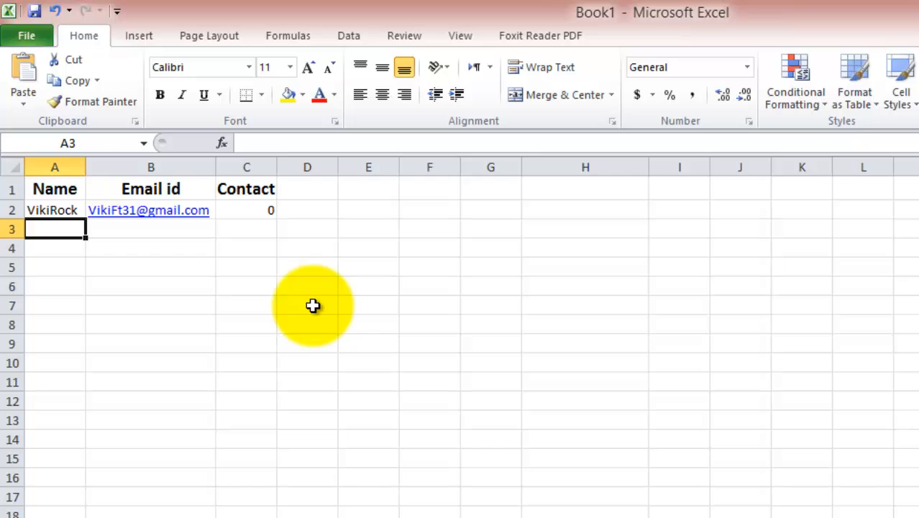
{"action": "type", "text": "abc"}
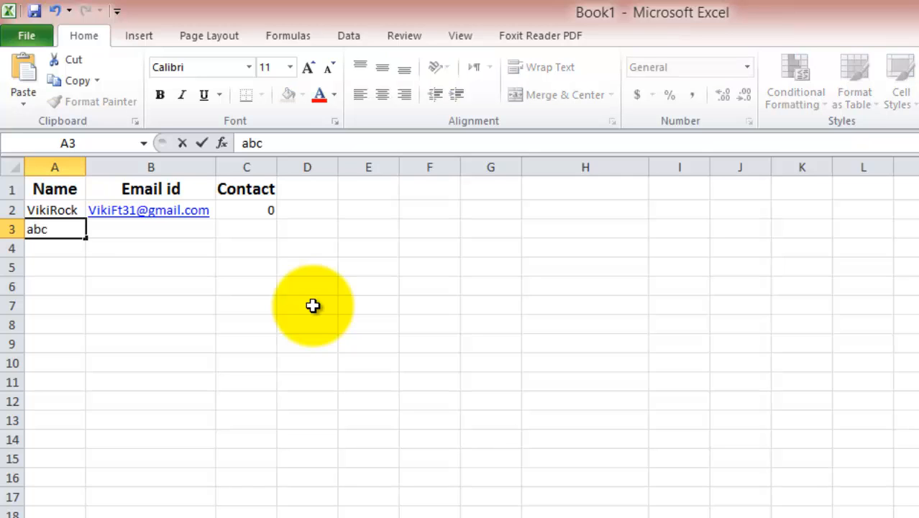
{"action": "key", "text": "Tab"}
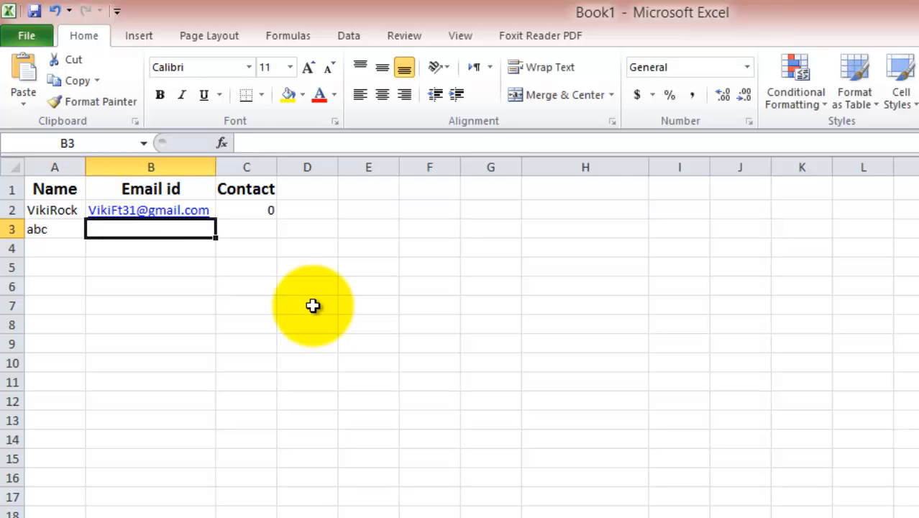
{"action": "type", "text": "aba"}
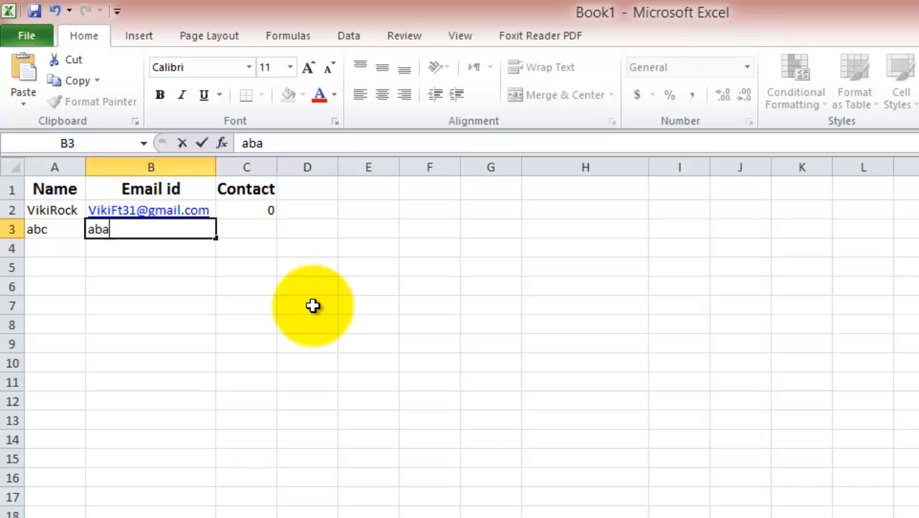
{"action": "key", "text": "BackSpace"}
{"action": "type", "text": "cabac"}
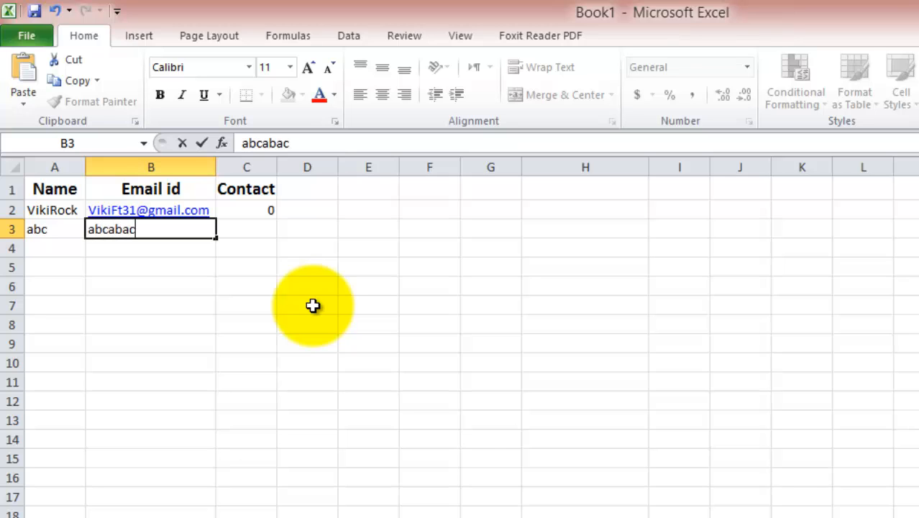
{"action": "type", "text": "@ababa"}
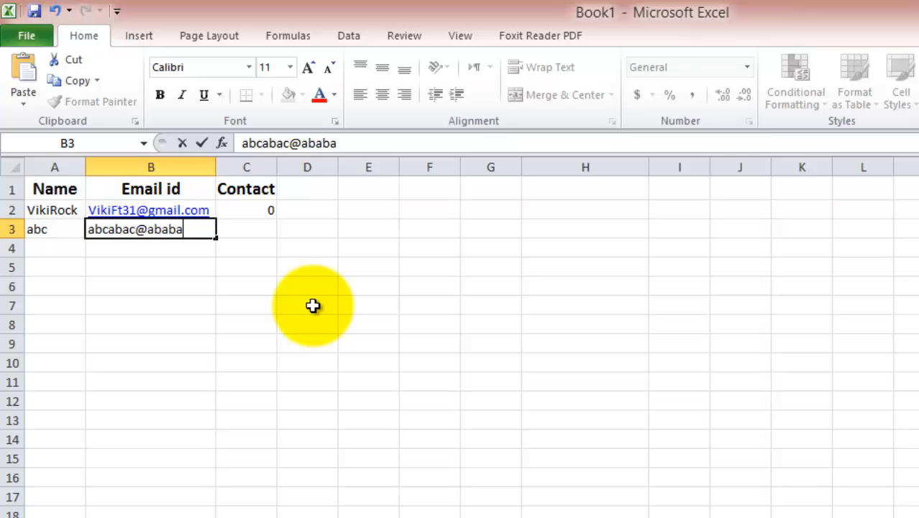
{"action": "type", "text": ".com"}
{"action": "key", "text": "Tab"}
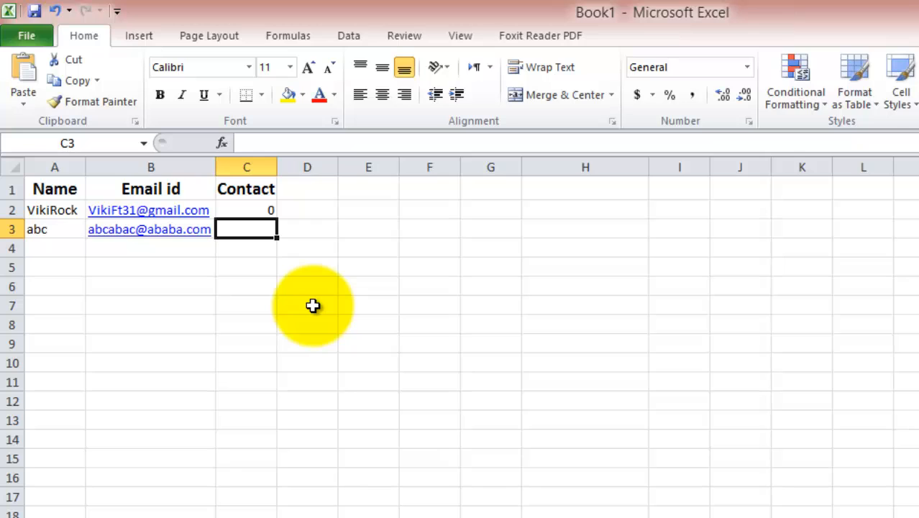
{"action": "type", "text": "000000"}
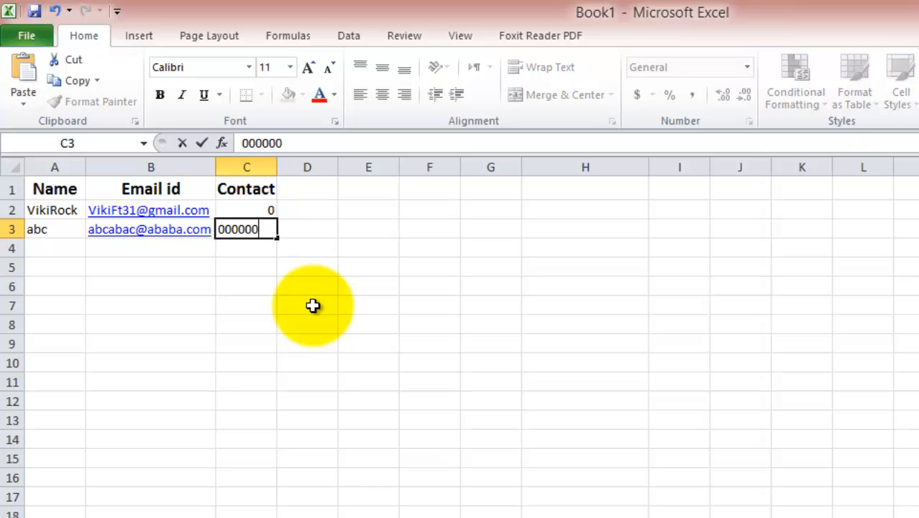
{"action": "key", "text": "Return"}
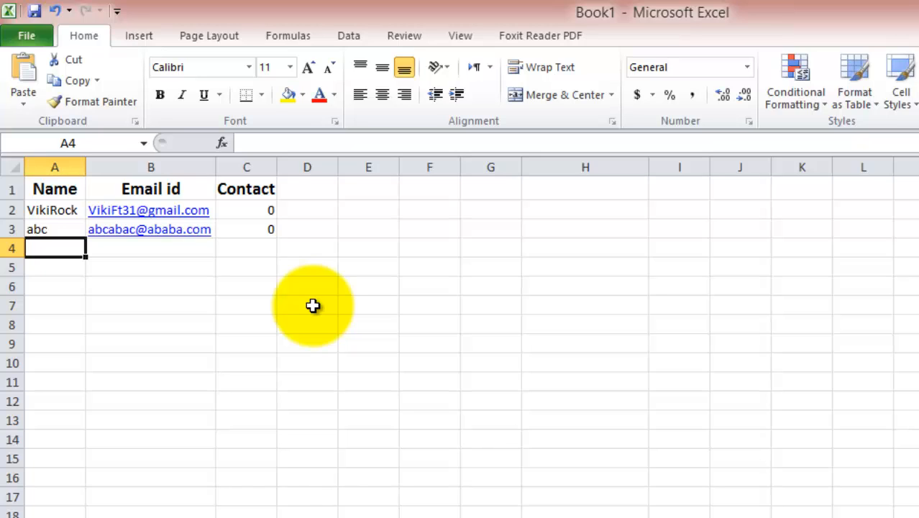
{"action": "key", "text": "ctrl+z"}
{"action": "key", "text": "ctrl+z"}
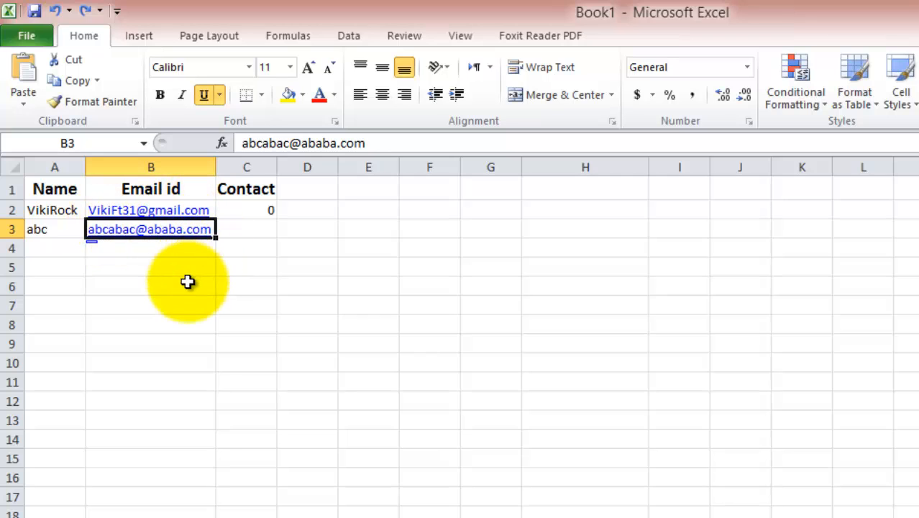
Step: Enter an all-zero contact value in C3, which displays as 0
{"action": "key", "text": "Tab"}
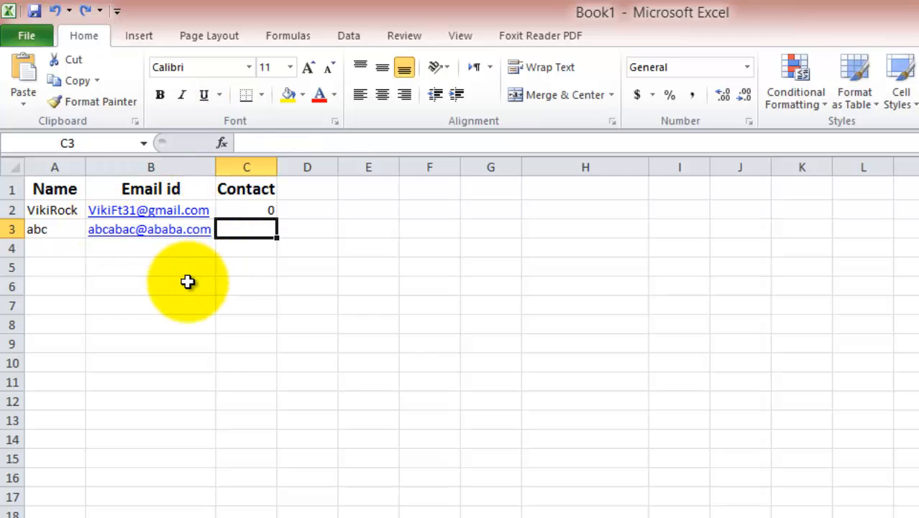
{"action": "type", "text": "0000"}
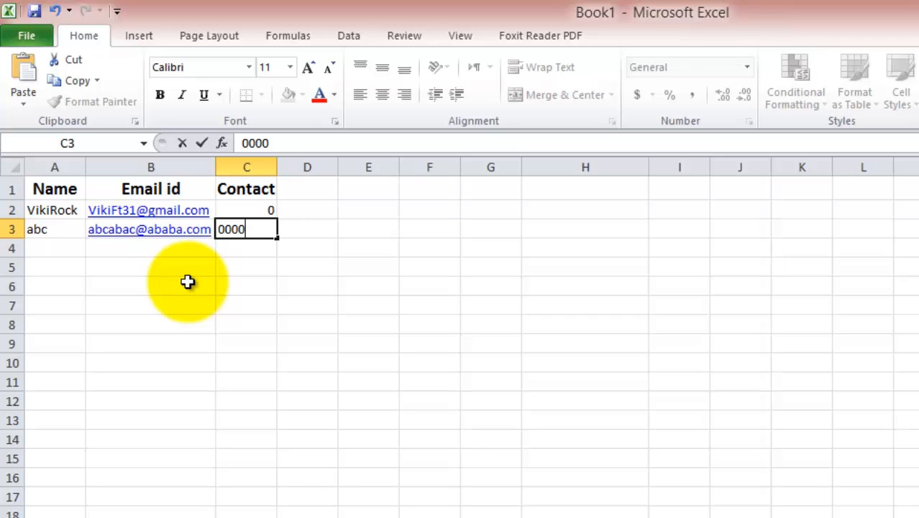
{"action": "key", "text": "Return"}
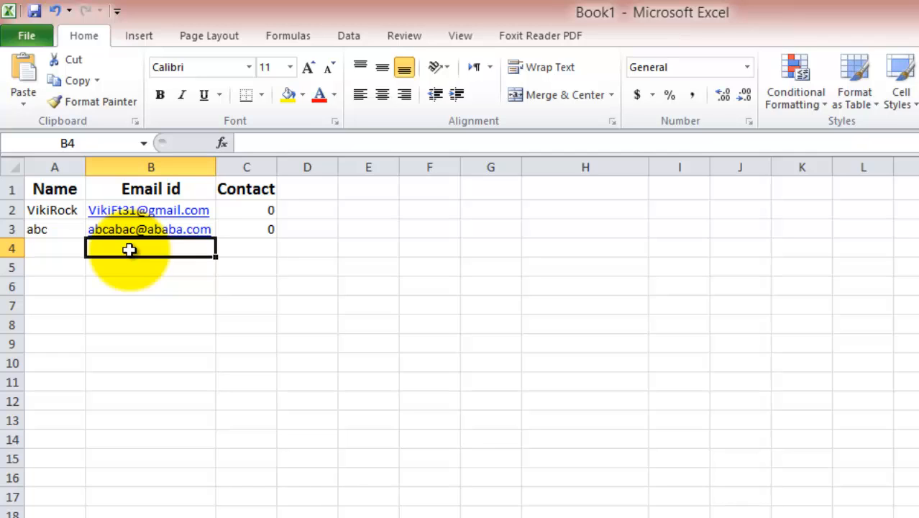
{"action": "key", "text": "Left"}
{"action": "key", "text": "Up"}
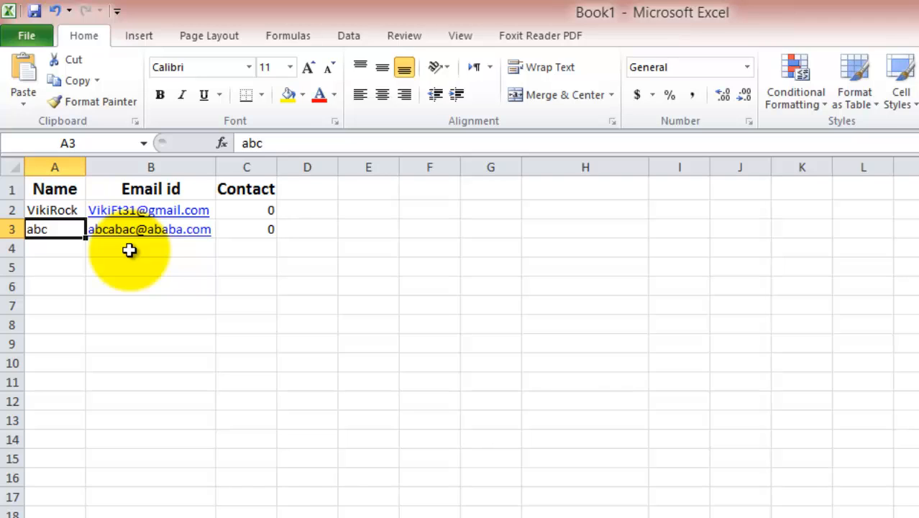
{"action": "key", "text": "Right"}
{"action": "key", "text": "Right"}
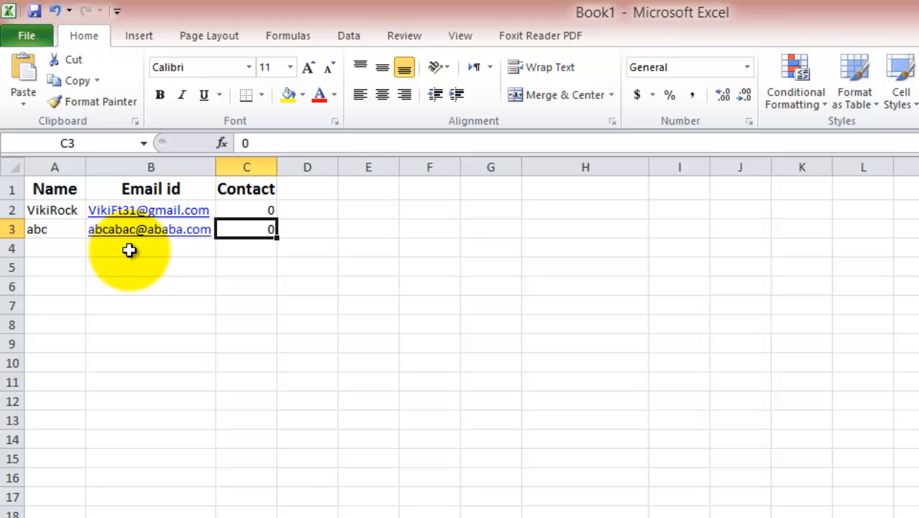
{"action": "key", "text": "Left"}
{"action": "key", "text": "Left"}
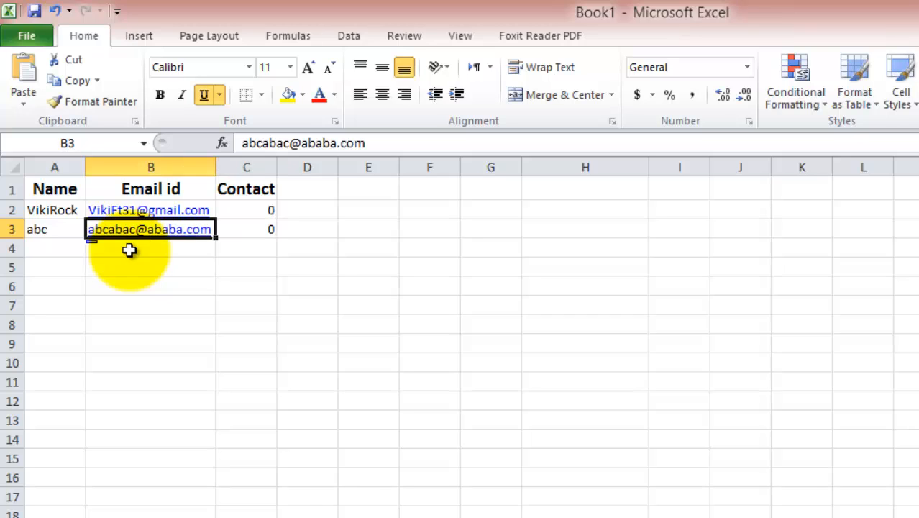
{"action": "key", "text": "Down"}
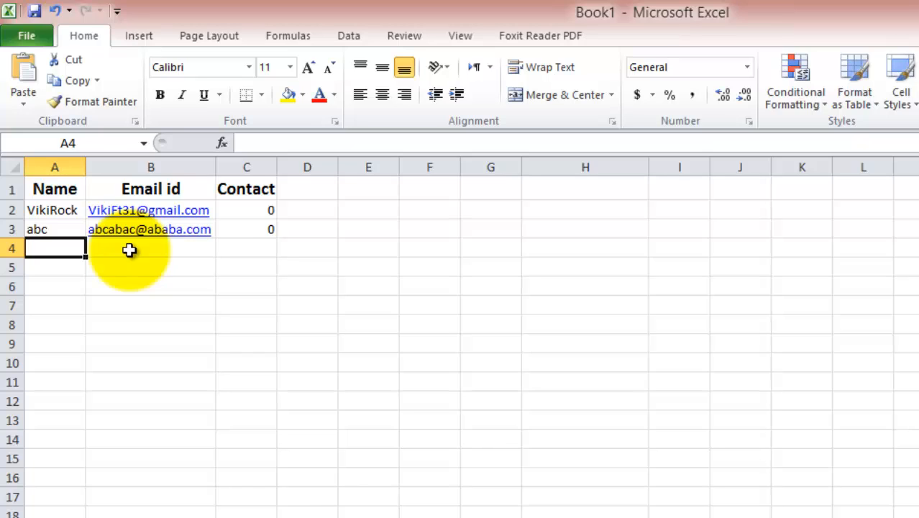
{"action": "key", "text": "Up"}
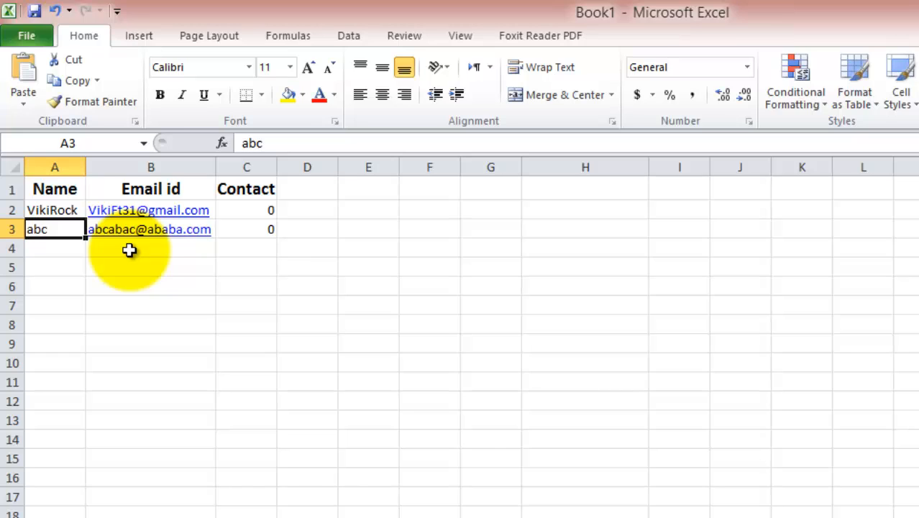
{"action": "key", "text": "Down"}
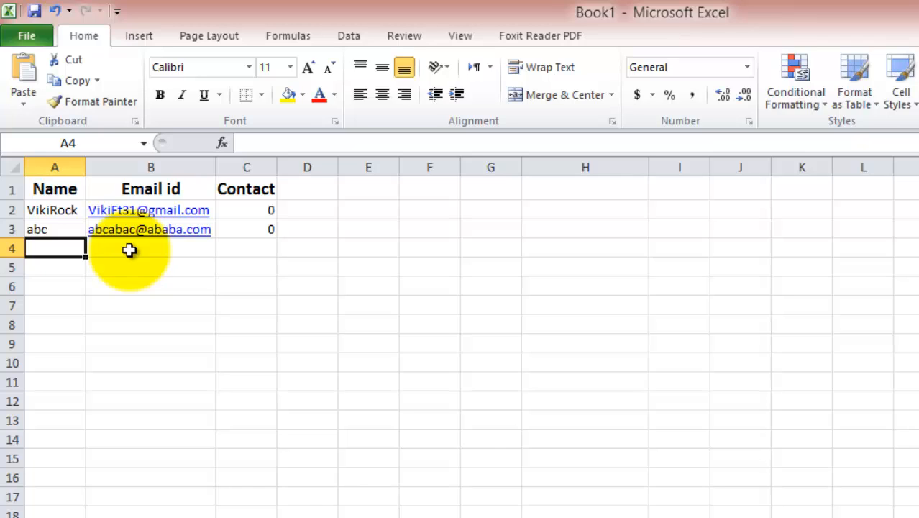
{"action": "key", "text": "Right"}
{"action": "key", "text": "Right"}
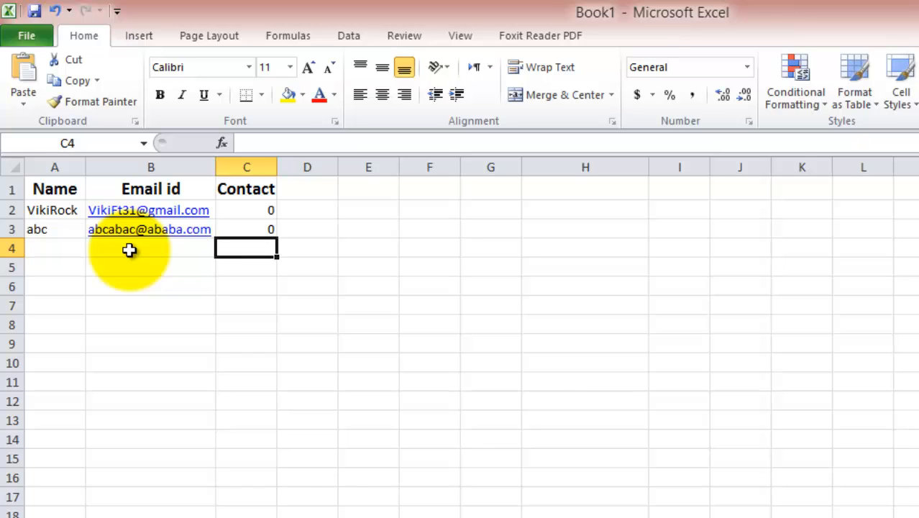
{"action": "key", "text": "Up"}
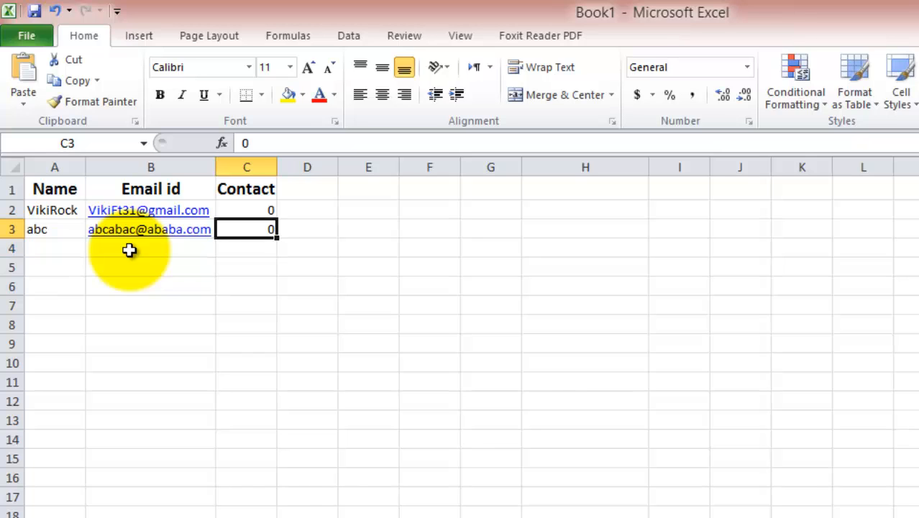
{"action": "key", "text": "shift+Left"}
{"action": "key", "text": "shift+Left"}
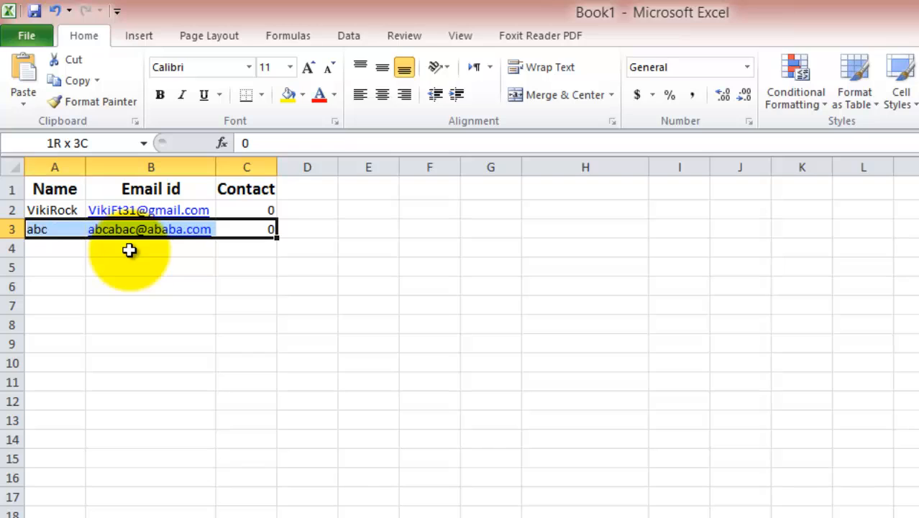
{"action": "key", "text": "shift+Up"}
{"action": "key", "text": "shift+Up"}
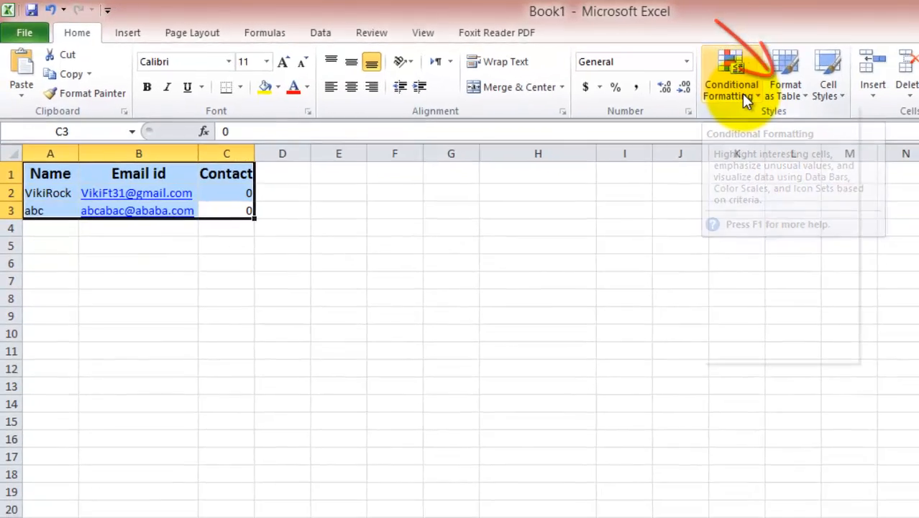
{"action": "left_click", "coordinate": [806, 102]}
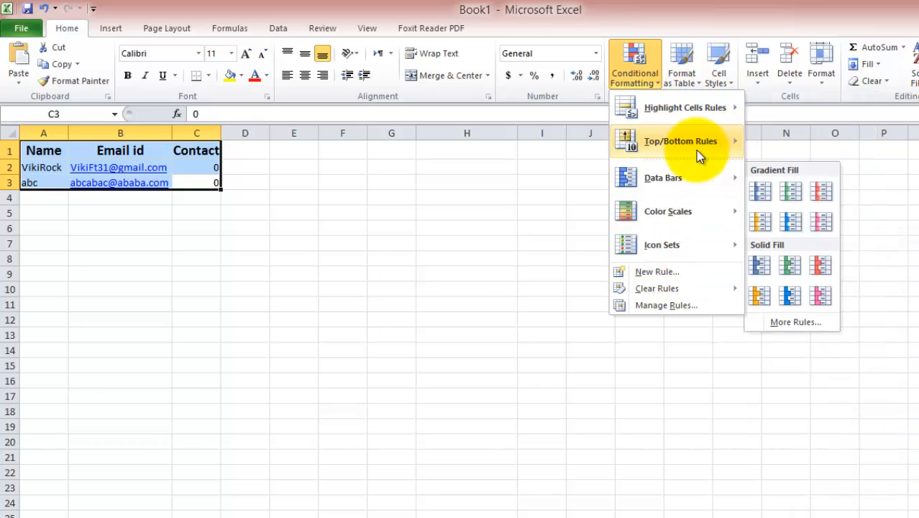
{"action": "mouse_move", "coordinate": [699, 108]}
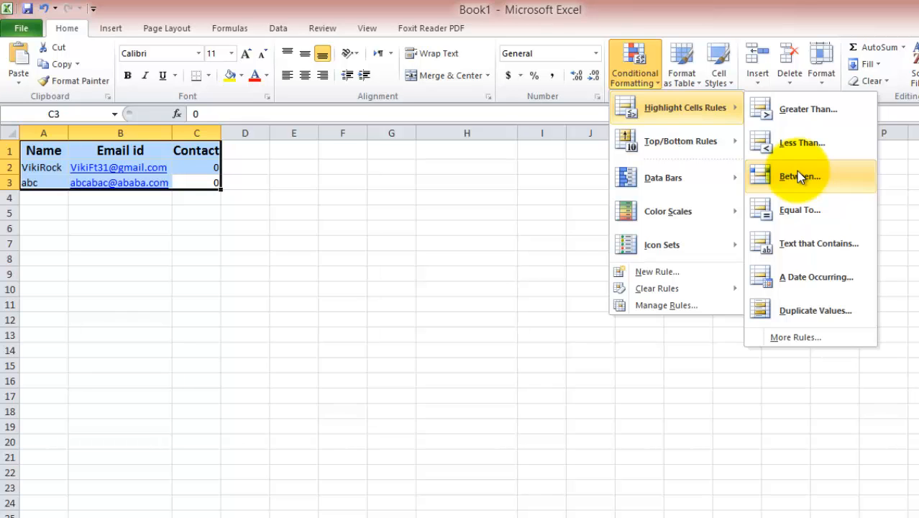
{"action": "left_click", "coordinate": [408, 198]}
{"action": "left_click", "coordinate": [408, 197]}
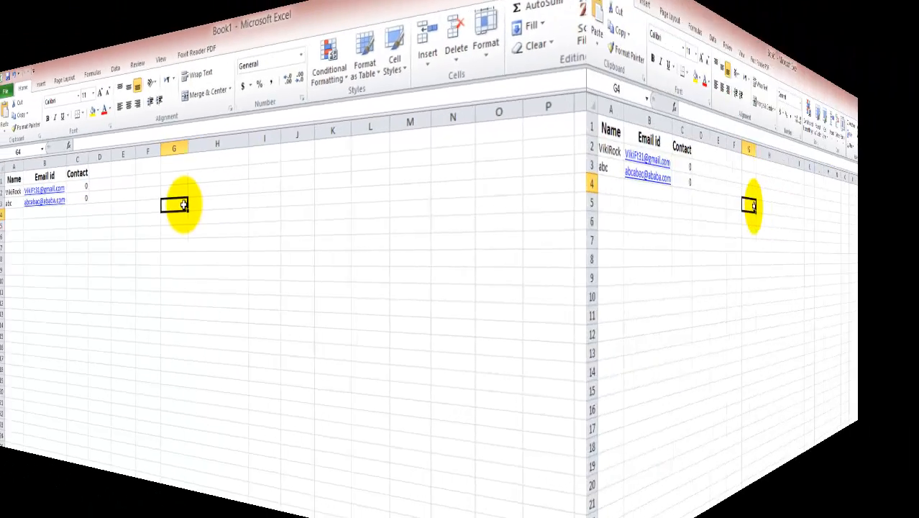
Step: Enter 1234, 423, 8485, 3839 and 92 down column G from G4 to G8
{"action": "type", "text": "123"}
{"action": "type", "text": "4"}
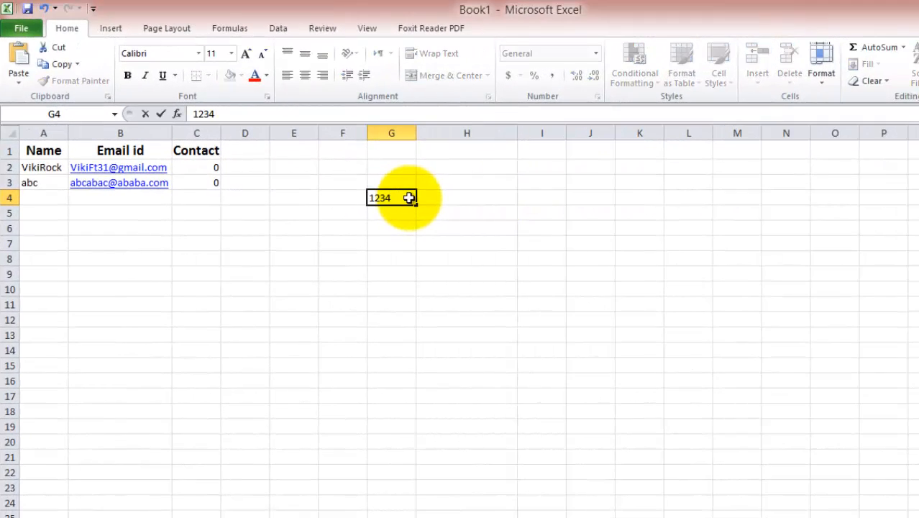
{"action": "key", "text": "Return"}
{"action": "type", "text": "423"}
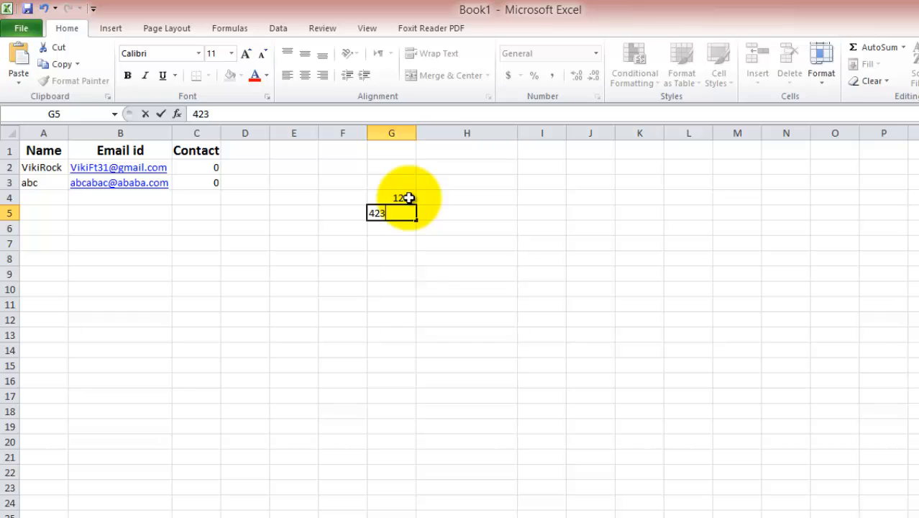
{"action": "key", "text": "Return"}
{"action": "type", "text": "8485"}
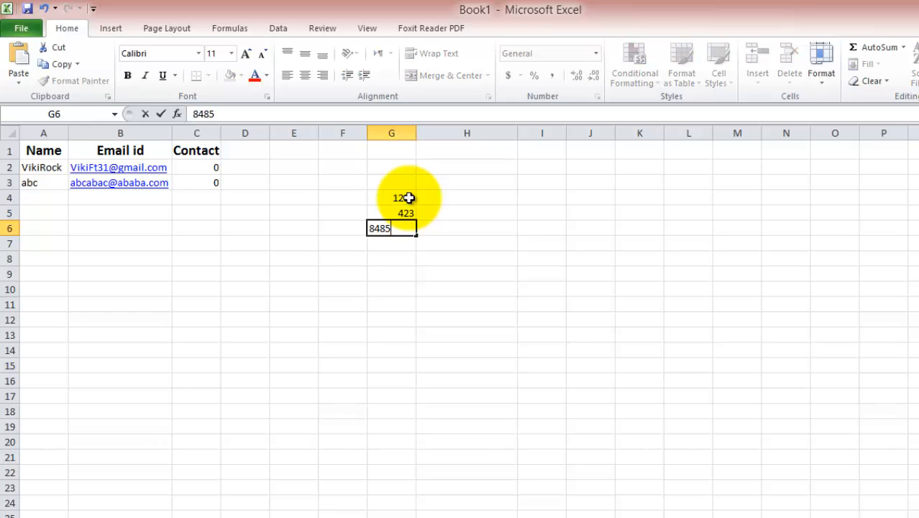
{"action": "key", "text": "Return"}
{"action": "type", "text": "3839"}
{"action": "key", "text": "Return"}
{"action": "type", "text": "92"}
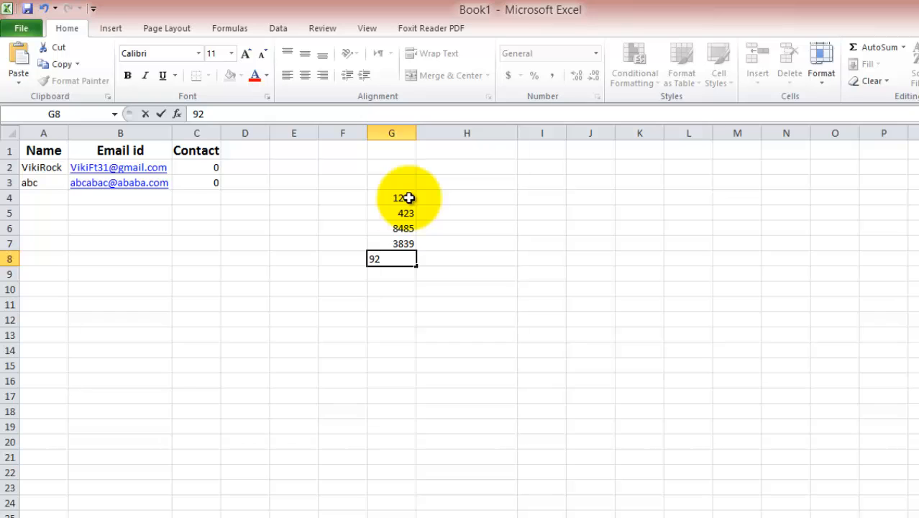
{"action": "key", "text": "Return"}
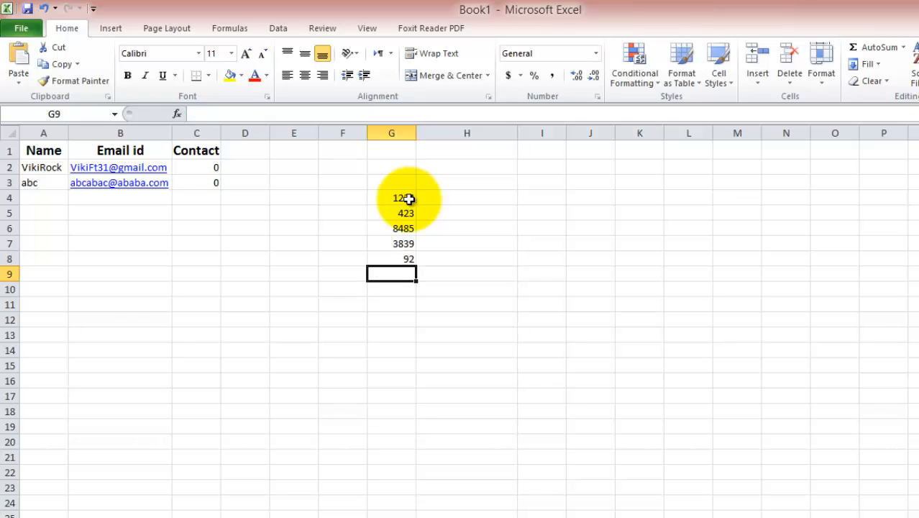
{"action": "left_click", "coordinate": [390, 198]}
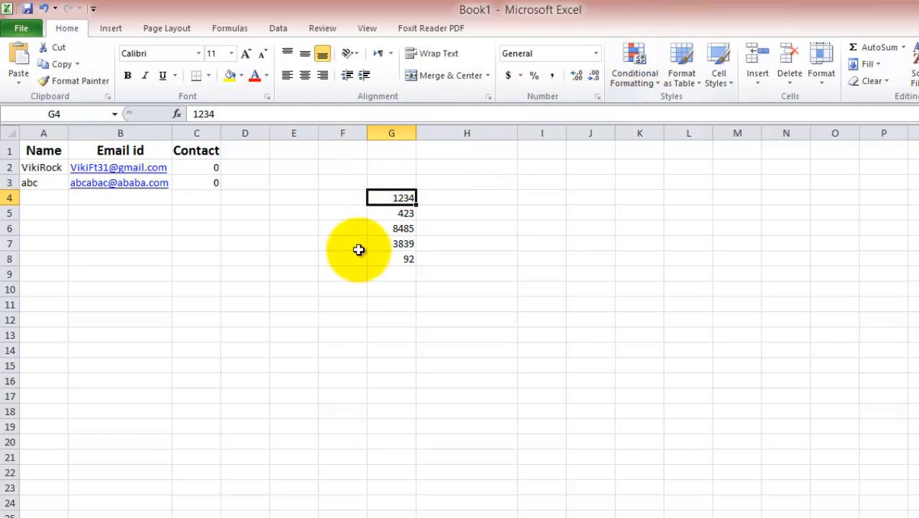
Step: Apply a Greater Than 4288.5 Light Red Fill rule to G4:G8, highlighting 8485
{"action": "left_click_drag", "start_coordinate": [401, 199], "coordinate": [397, 258]}
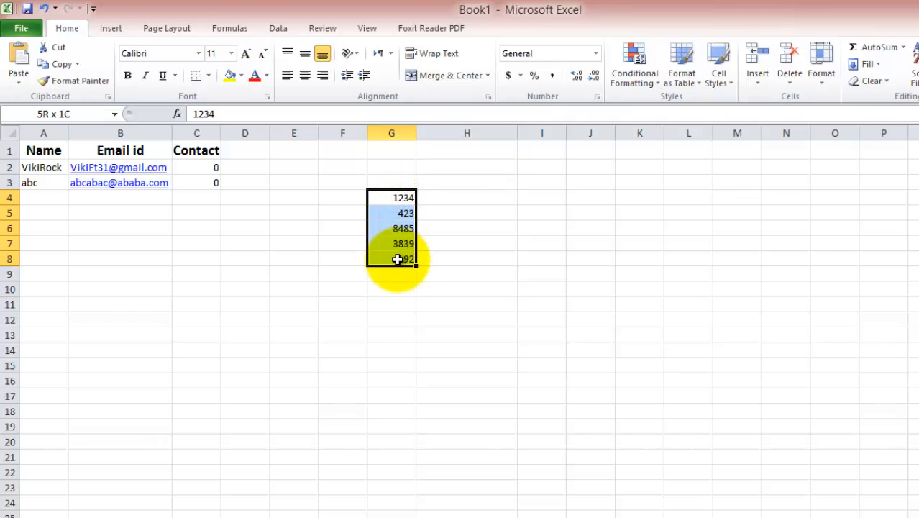
{"action": "left_click", "coordinate": [636, 70]}
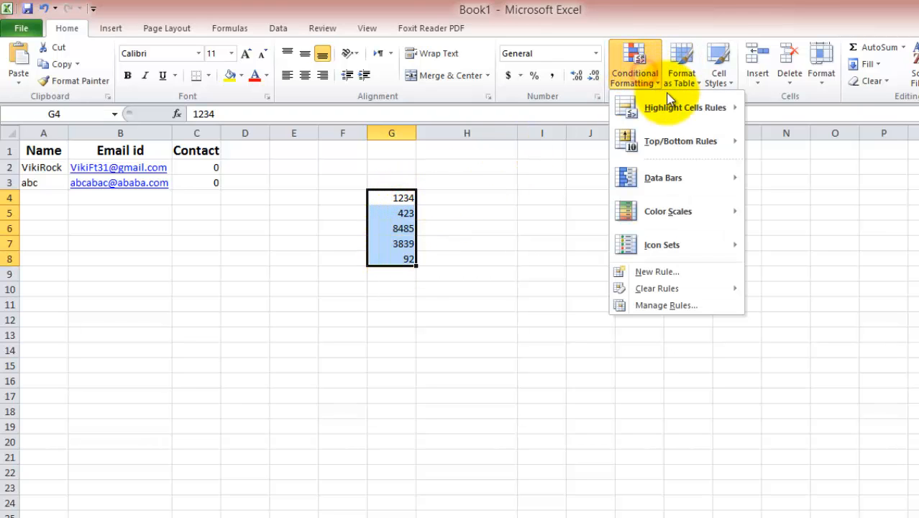
{"action": "mouse_move", "coordinate": [698, 111]}
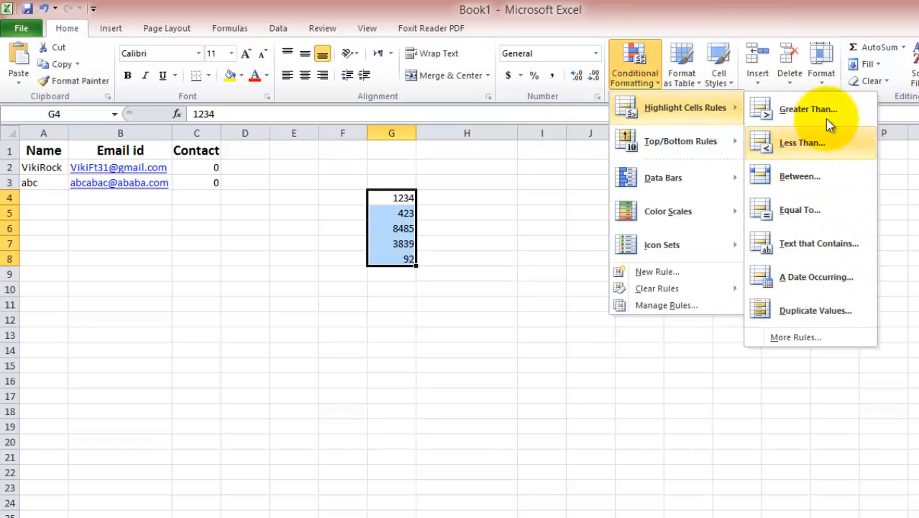
{"action": "left_click", "coordinate": [799, 106]}
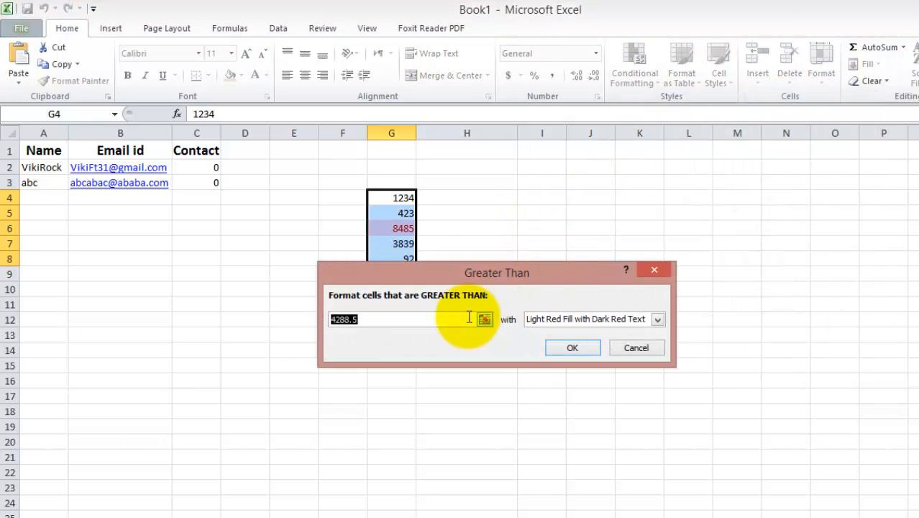
{"action": "left_click", "coordinate": [555, 349]}
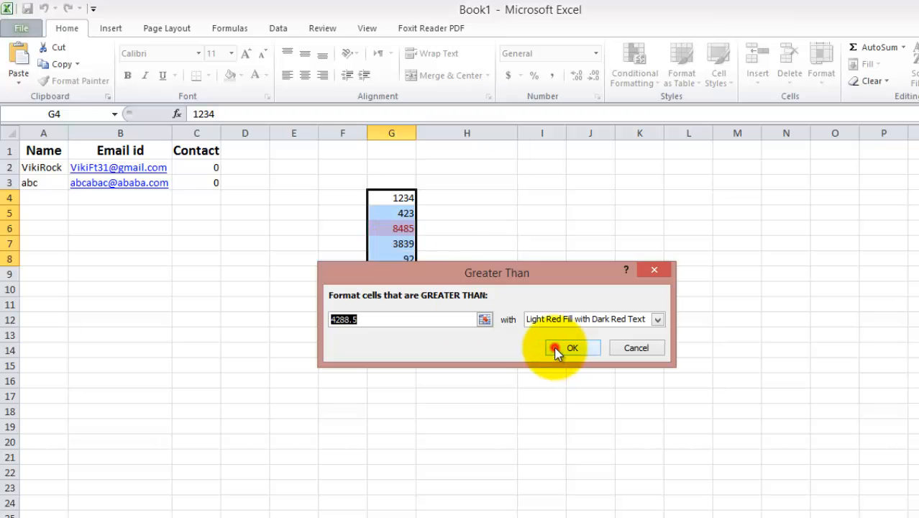
{"action": "left_click", "coordinate": [481, 269]}
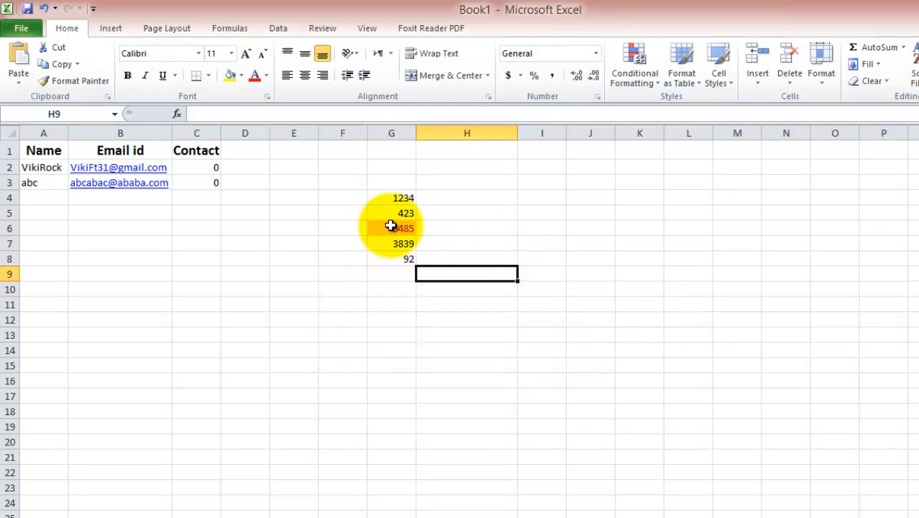
{"action": "left_click", "coordinate": [401, 261]}
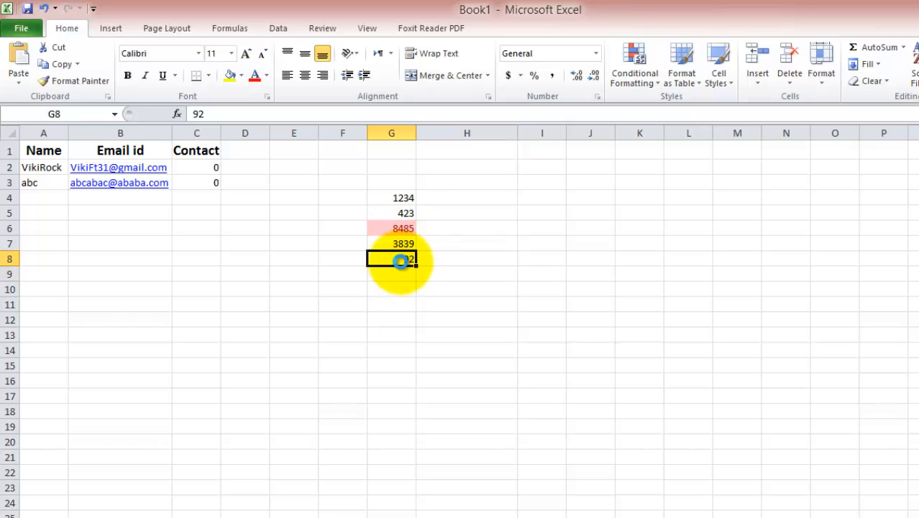
Step: Undo the red highlight on 8485, then open and cancel the Top 10 Items rule
{"action": "key", "text": "ctrl+z"}
{"action": "left_click", "coordinate": [635, 63]}
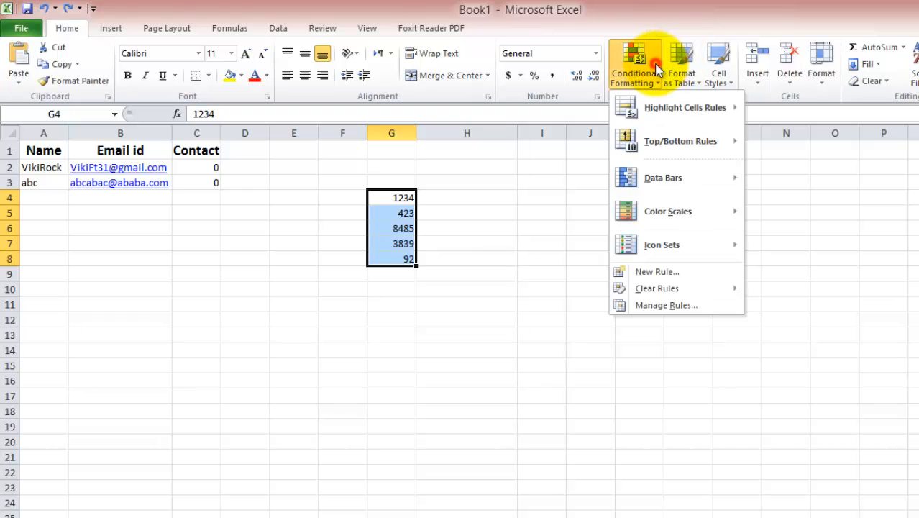
{"action": "mouse_move", "coordinate": [687, 148]}
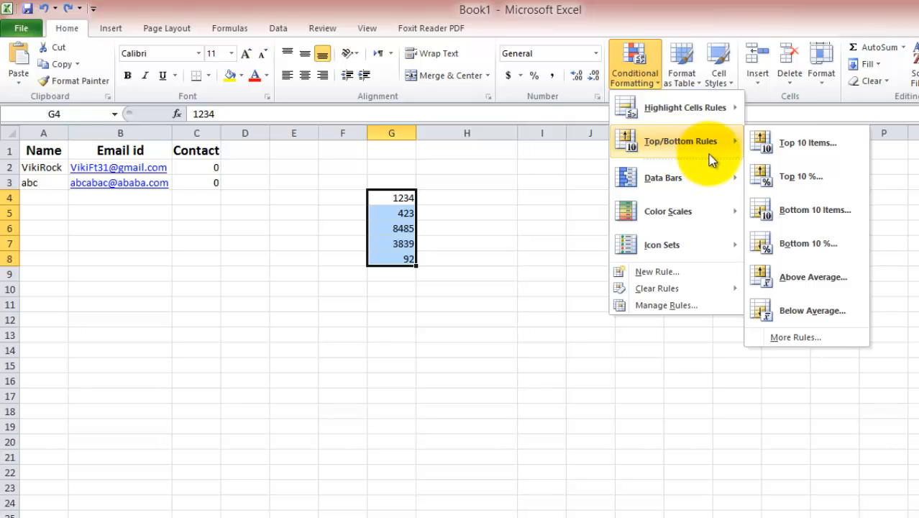
{"action": "left_click", "coordinate": [775, 146]}
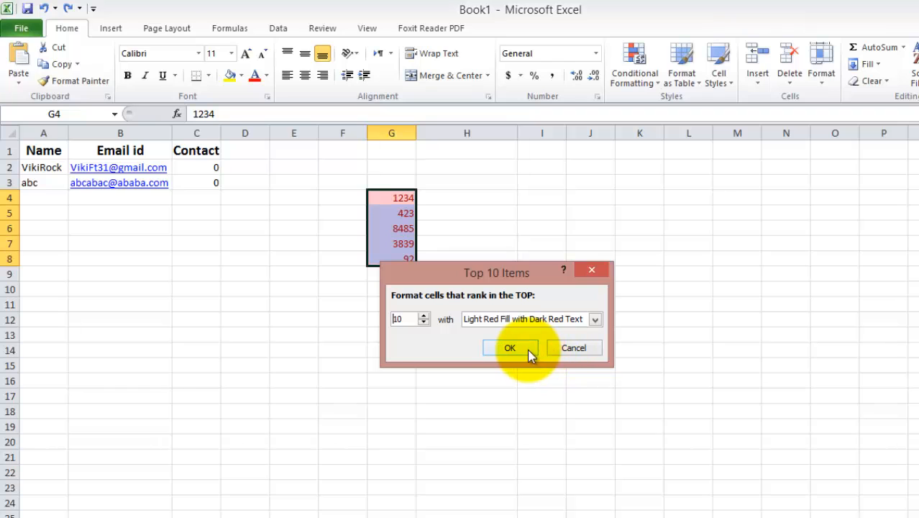
{"action": "left_click", "coordinate": [565, 350]}
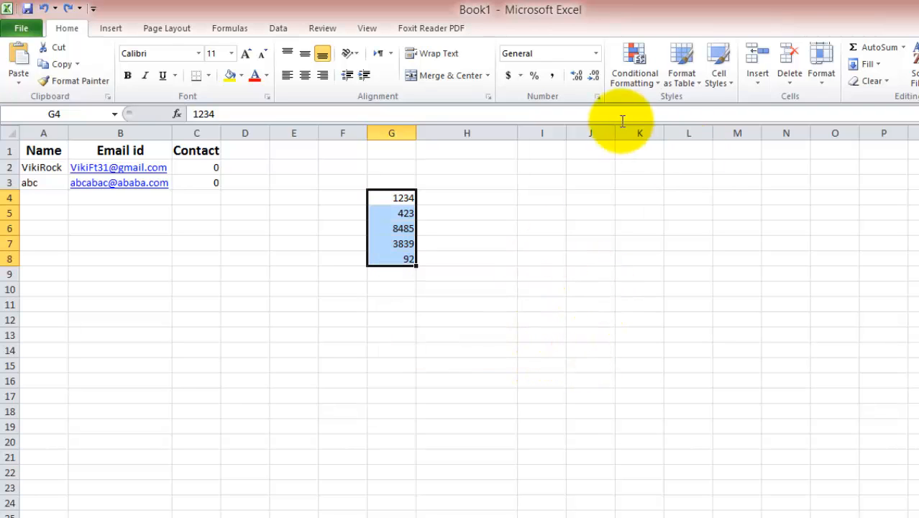
{"action": "left_click", "coordinate": [634, 72]}
Step: Apply the first Gradient Fill data bars to the G4:G8 numbers
{"action": "mouse_move", "coordinate": [671, 180]}
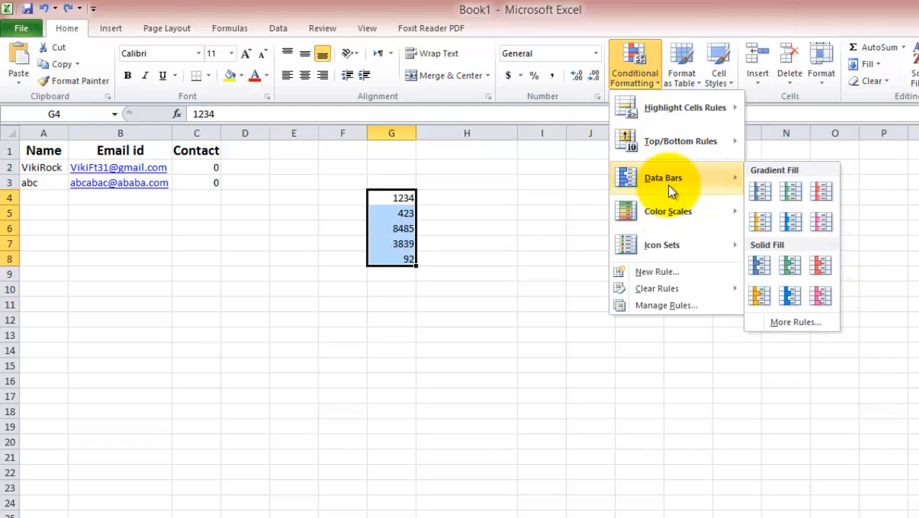
{"action": "left_click", "coordinate": [761, 191]}
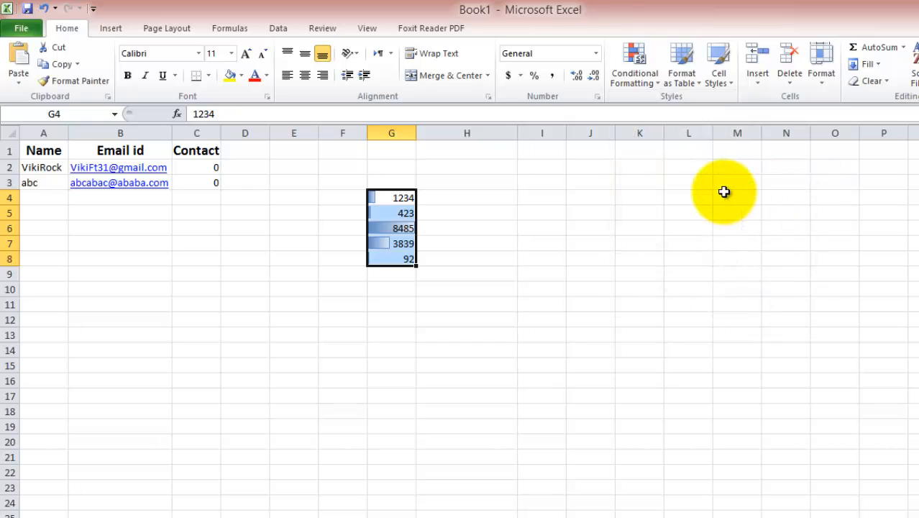
{"action": "left_click", "coordinate": [503, 332]}
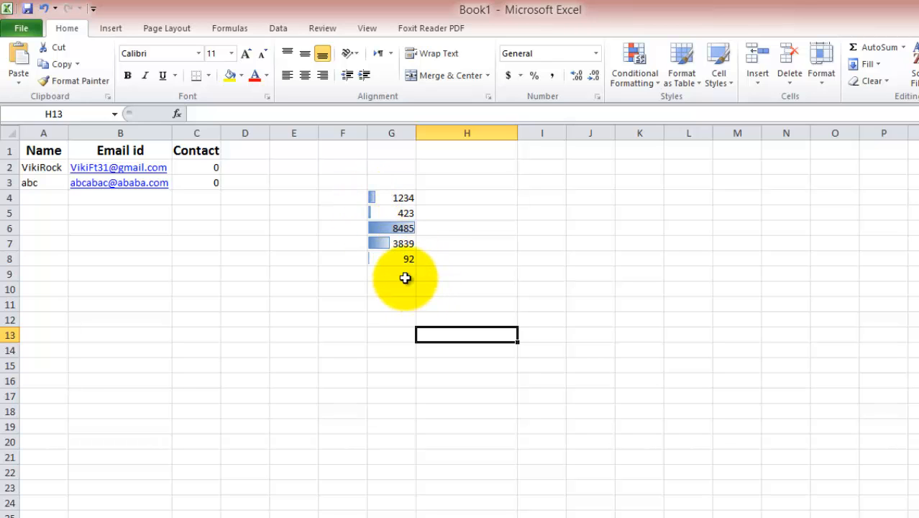
Step: Reselect G4:G8 and preview Color Scales shading on the five numbers
{"action": "left_click_drag", "start_coordinate": [391, 197], "coordinate": [400, 259]}
{"action": "left_click", "coordinate": [624, 80]}
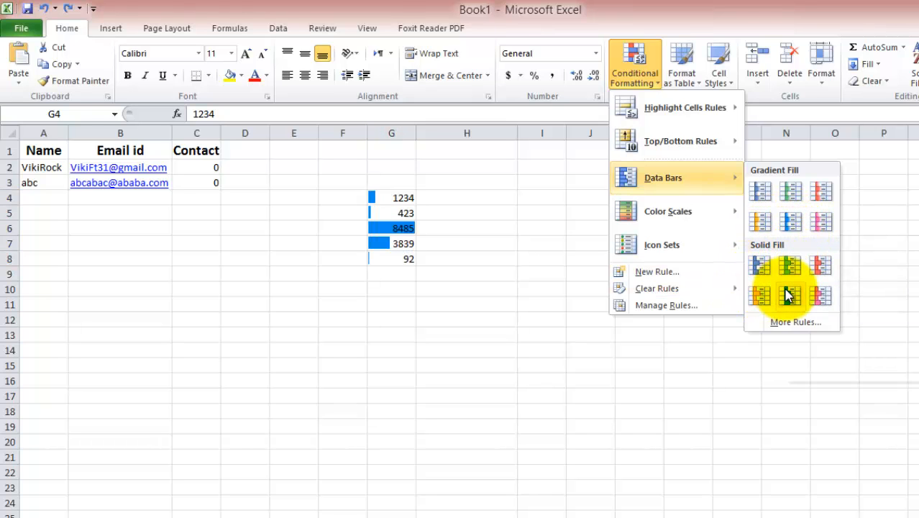
{"action": "mouse_move", "coordinate": [696, 210]}
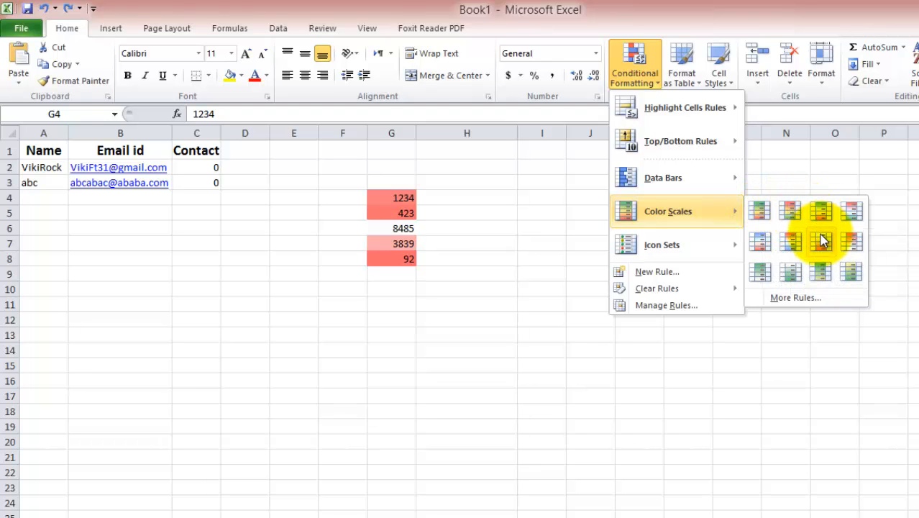
Step: Preview the Ratings signal-bar icon set on the G4:G8 numbers
{"action": "mouse_move", "coordinate": [714, 250]}
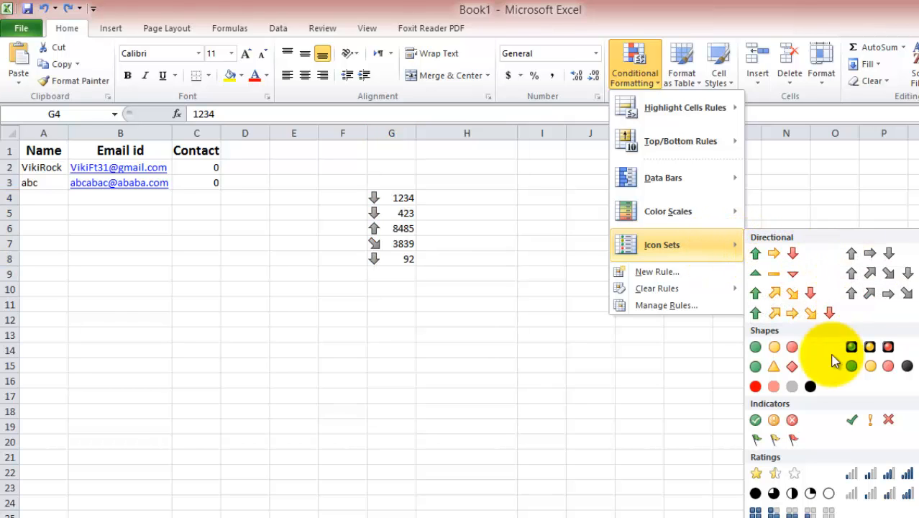
{"action": "left_click", "coordinate": [871, 476]}
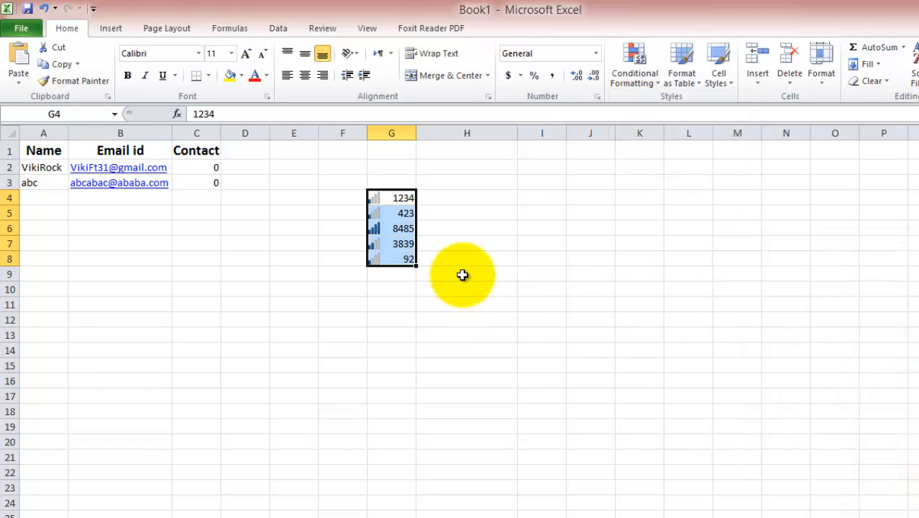
{"action": "left_click", "coordinate": [391, 243]}
{"action": "left_click", "coordinate": [440, 241]}
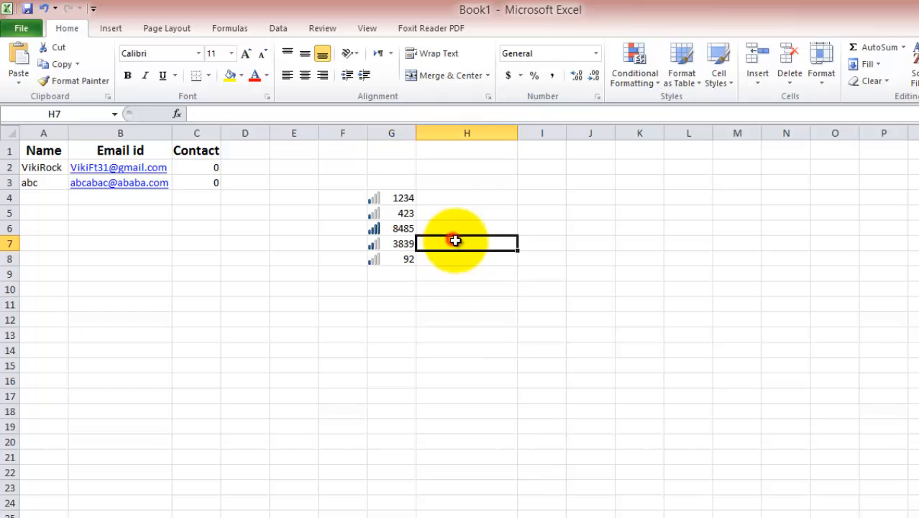
{"action": "left_click", "coordinate": [493, 274]}
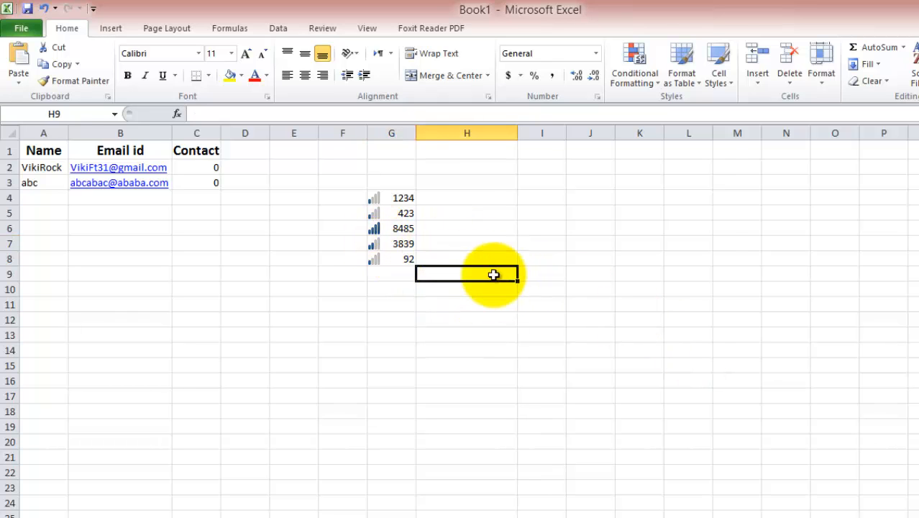
{"action": "left_click", "coordinate": [377, 335]}
{"action": "left_click", "coordinate": [373, 230]}
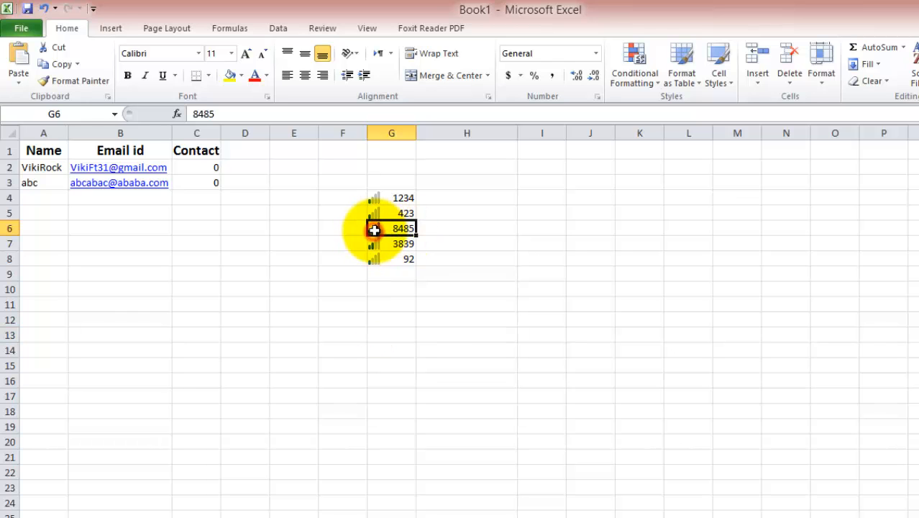
{"action": "left_click", "coordinate": [293, 274]}
{"action": "left_click", "coordinate": [377, 246]}
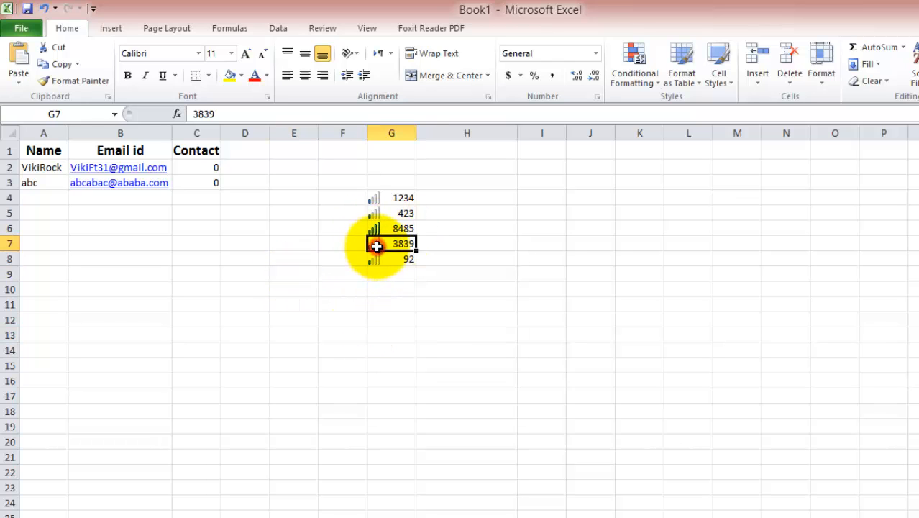
{"action": "left_click", "coordinate": [363, 290]}
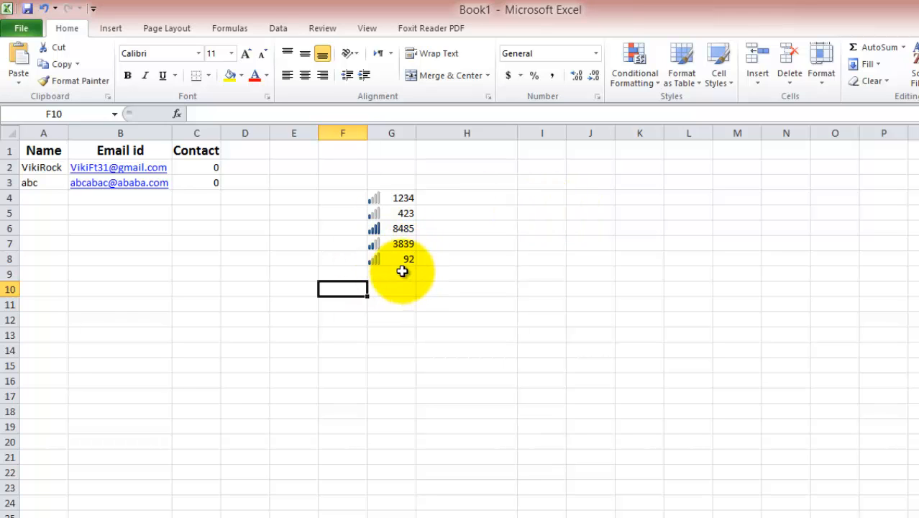
{"action": "left_click", "coordinate": [631, 69]}
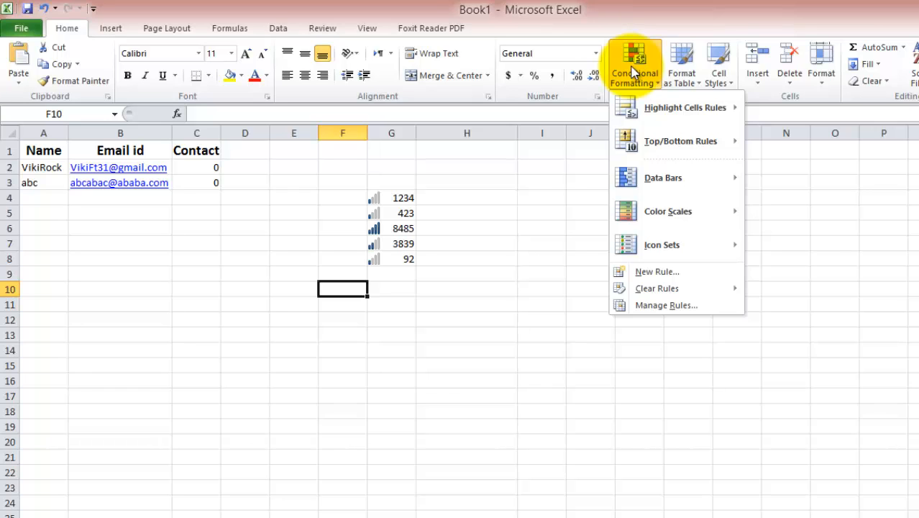
{"action": "left_click", "coordinate": [397, 200]}
{"action": "left_click", "coordinate": [397, 201]}
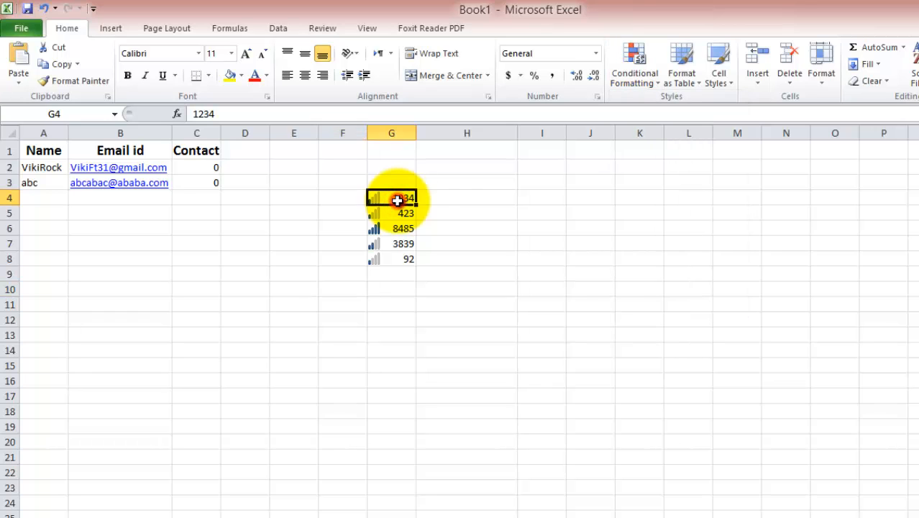
Step: Delete the sample numbers and icons from G4:G8
{"action": "left_click_drag", "start_coordinate": [396, 200], "coordinate": [398, 258]}
{"action": "key", "text": "Delete"}
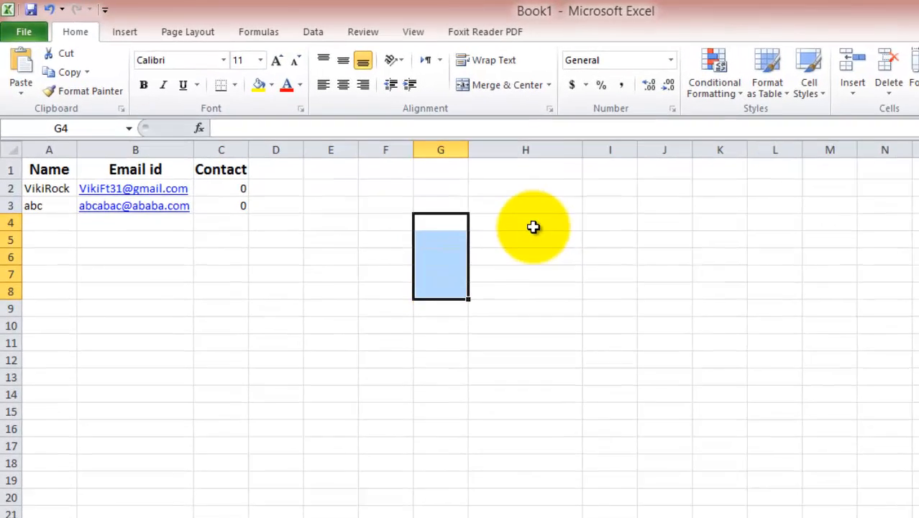
{"action": "left_click", "coordinate": [377, 257]}
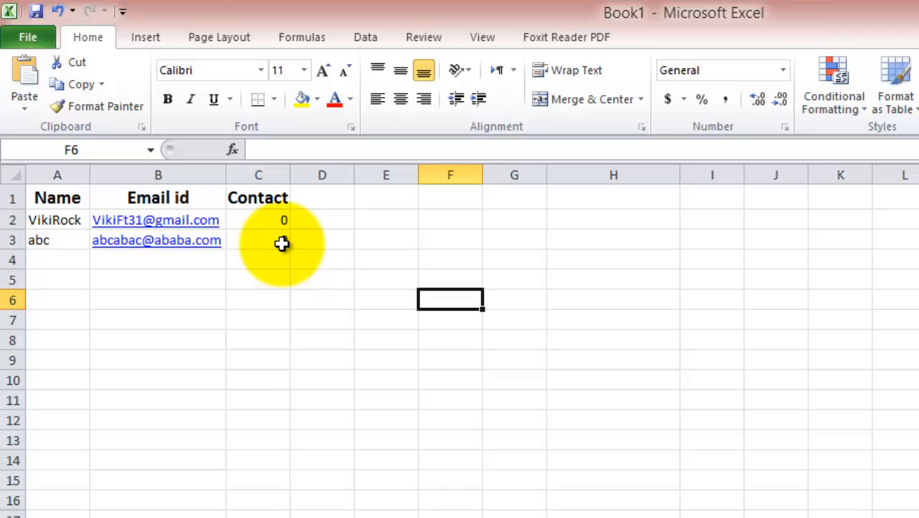
Step: Autofit column C to the Contact heading and select the contact data A1:C3
{"action": "left_click_drag", "start_coordinate": [281, 244], "coordinate": [77, 187]}
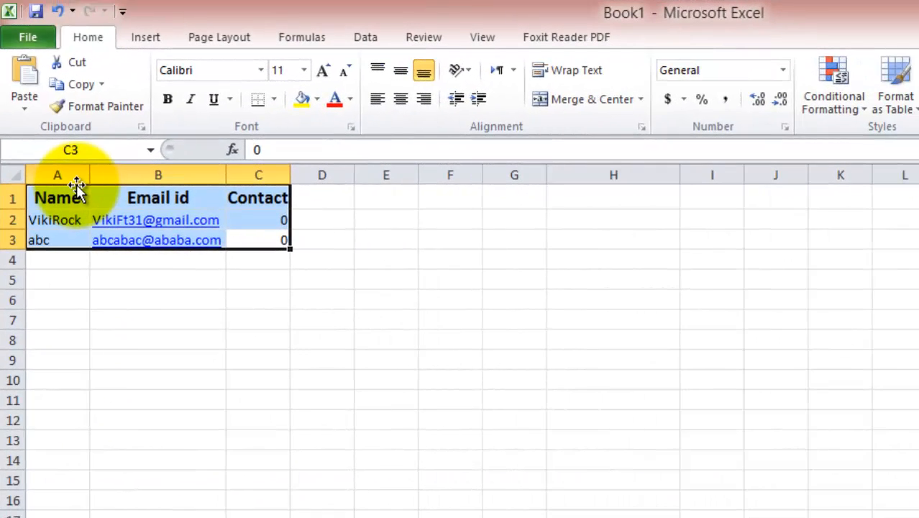
{"action": "left_click", "coordinate": [274, 222]}
{"action": "double_click", "coordinate": [291, 175]}
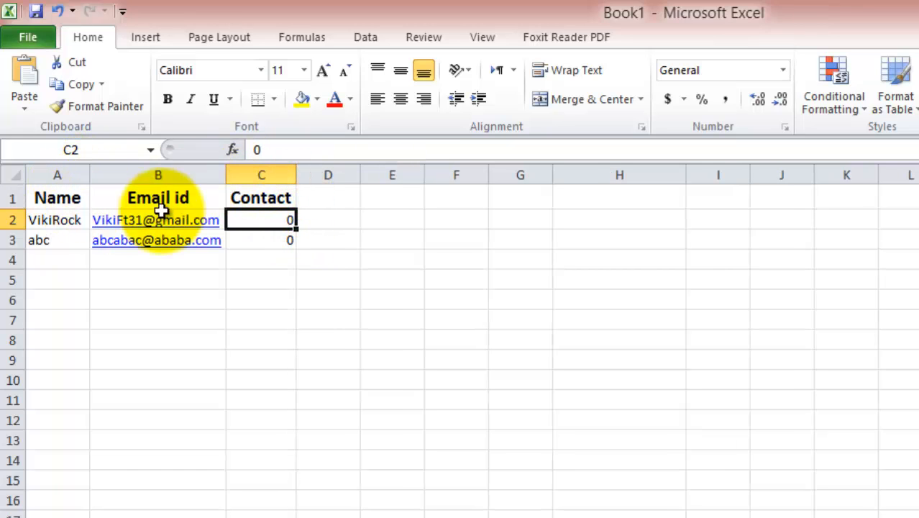
{"action": "left_click", "coordinate": [284, 240]}
{"action": "left_click_drag", "start_coordinate": [284, 241], "coordinate": [58, 179]}
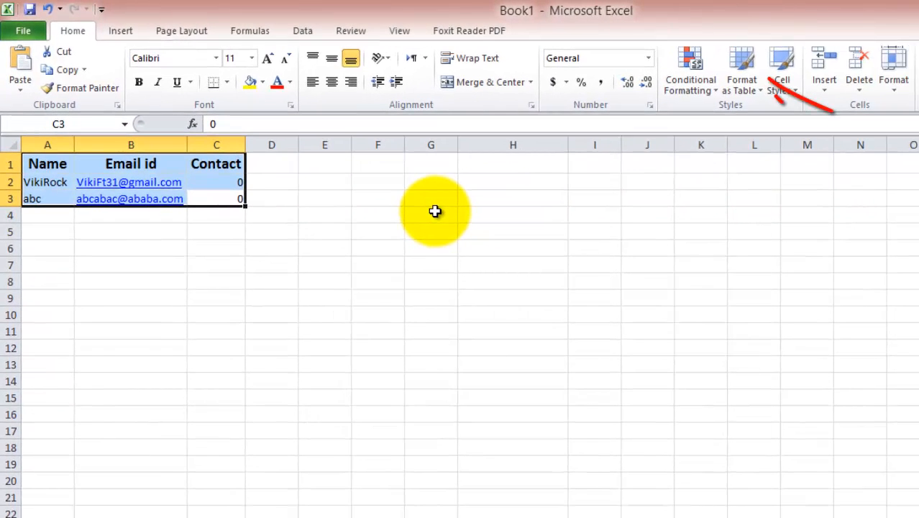
Step: Pick a purple table style, then cancel the table dialog and deselect the data
{"action": "left_click", "coordinate": [746, 86]}
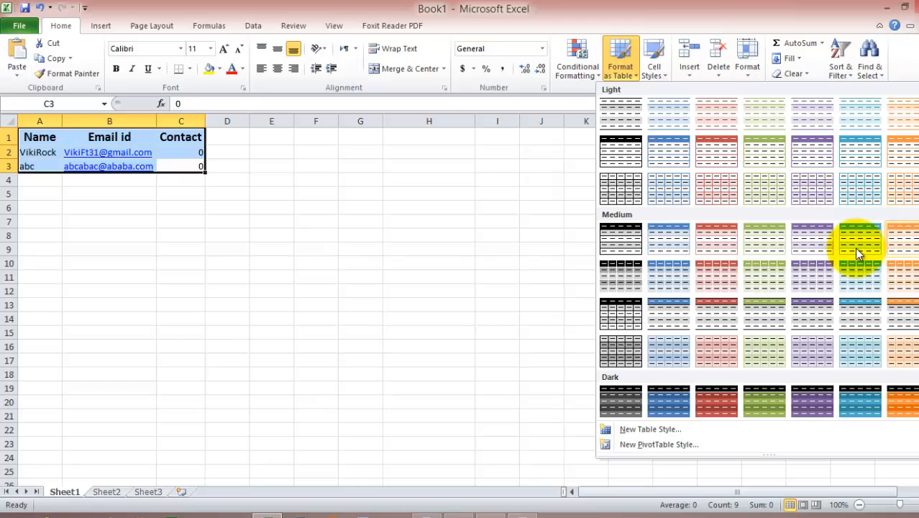
{"action": "left_click", "coordinate": [811, 162]}
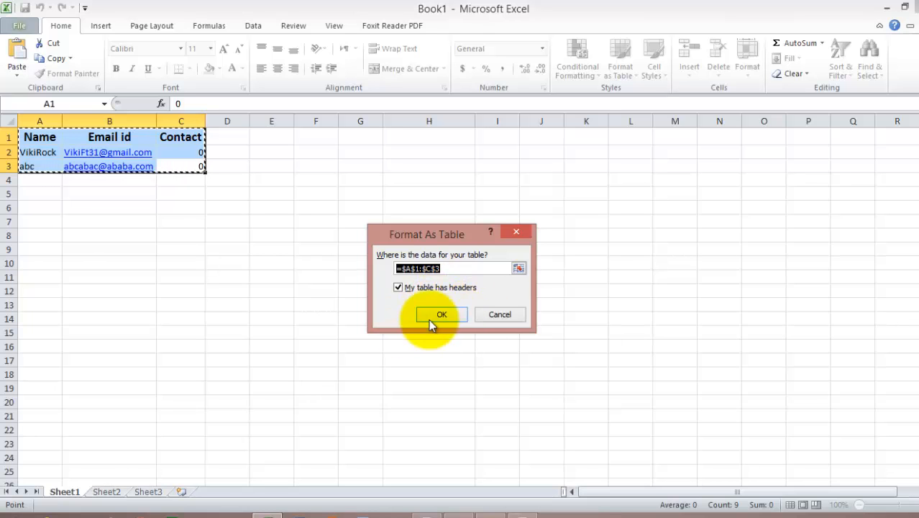
{"action": "left_click", "coordinate": [483, 316]}
{"action": "left_click", "coordinate": [159, 249]}
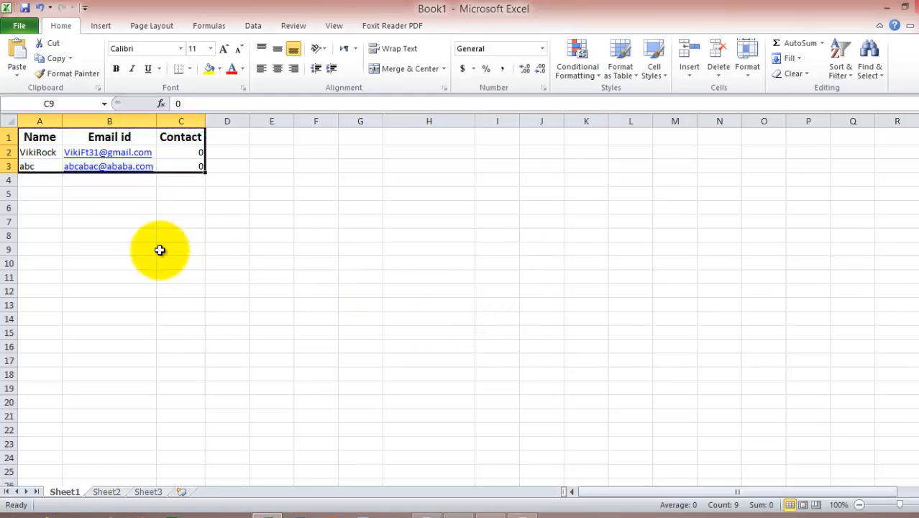
{"action": "left_click", "coordinate": [297, 179]}
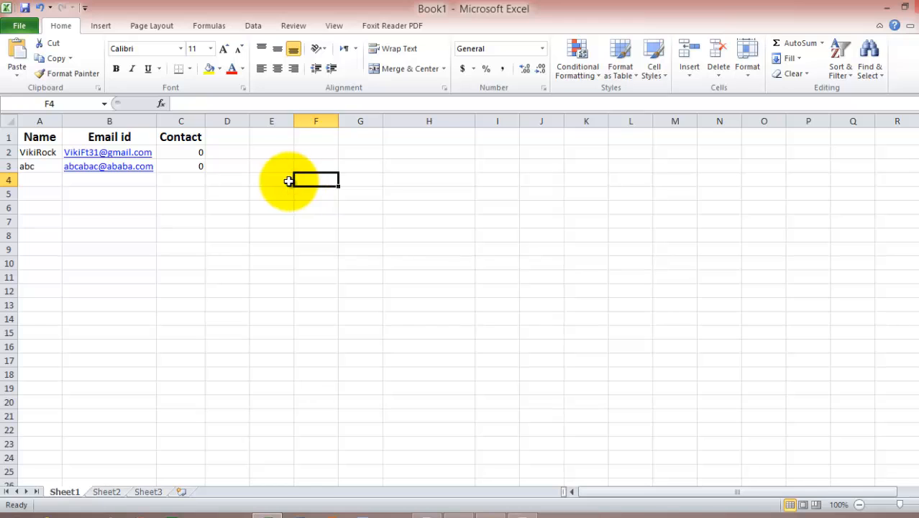
Step: Format A1:C3 as a light purple table with the first row as headers
{"action": "left_click", "coordinate": [622, 74]}
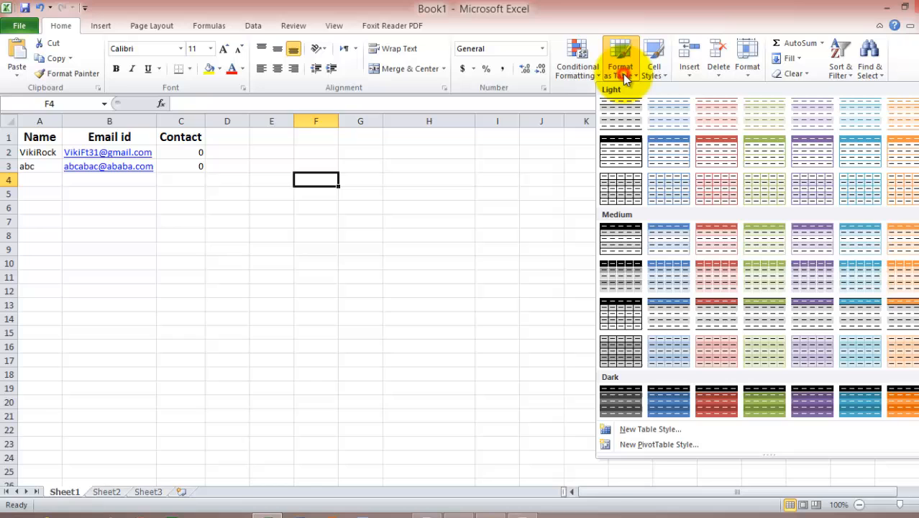
{"action": "left_click", "coordinate": [813, 146]}
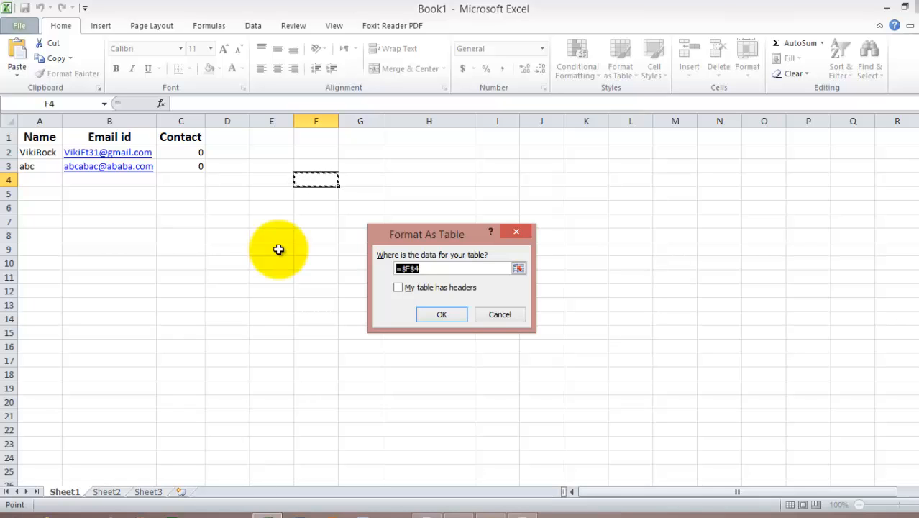
{"action": "left_click", "coordinate": [519, 268]}
{"action": "left_click", "coordinate": [522, 253]}
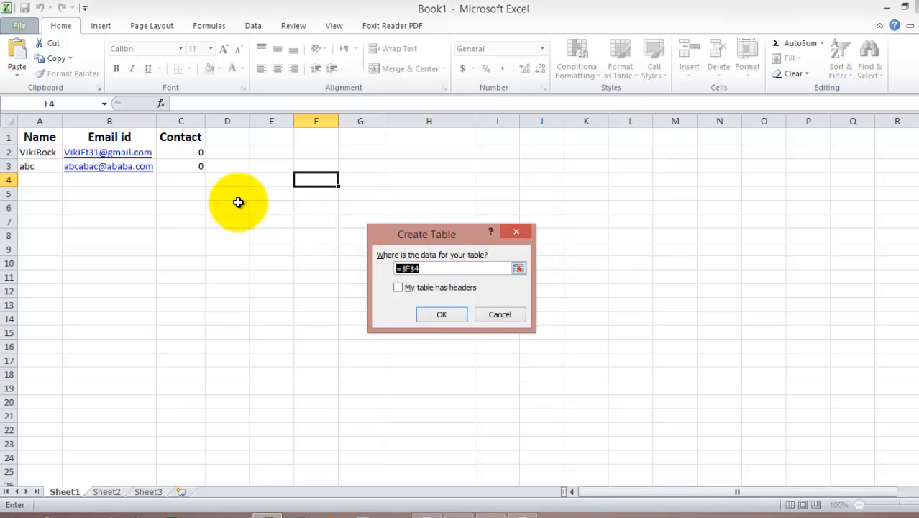
{"action": "left_click_drag", "start_coordinate": [193, 169], "coordinate": [37, 133]}
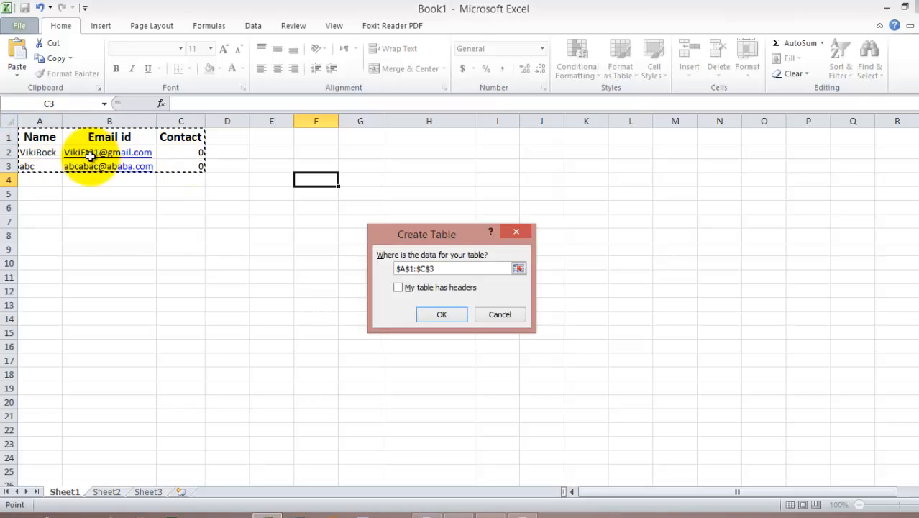
{"action": "left_click", "coordinate": [397, 287]}
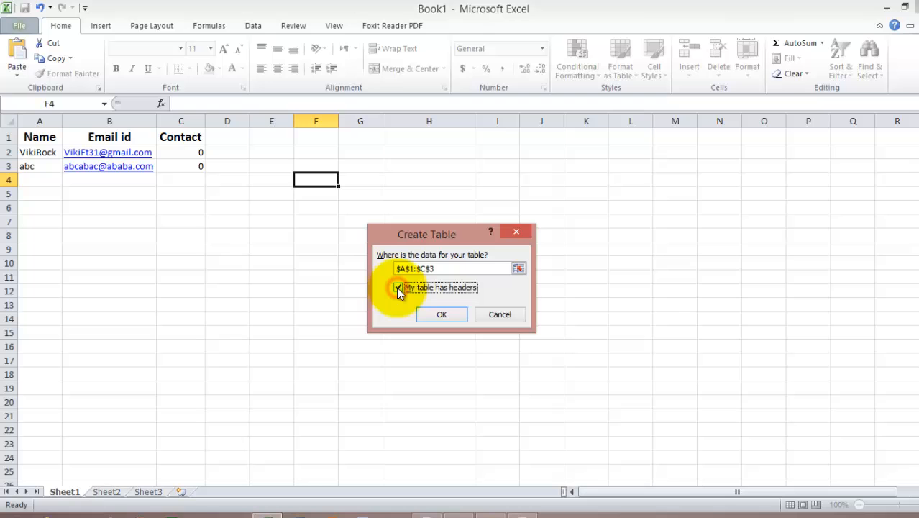
{"action": "left_click", "coordinate": [430, 311]}
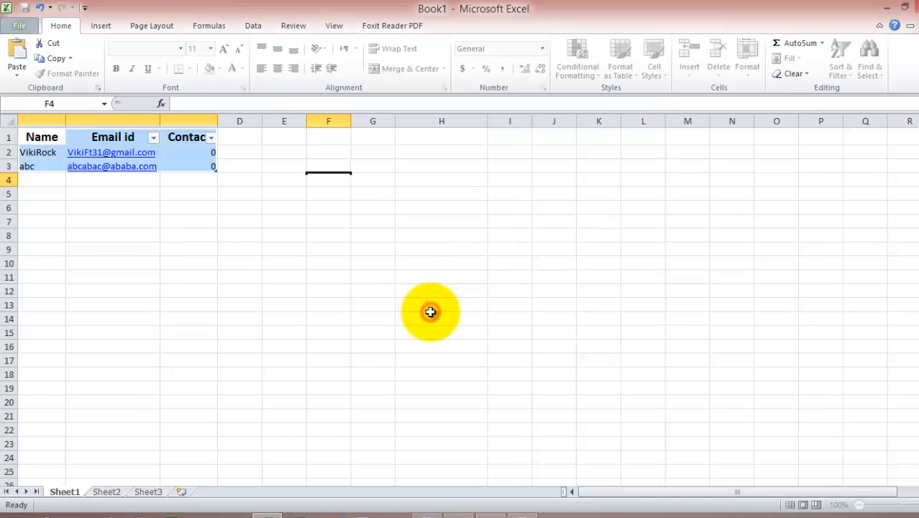
Step: Move through cells in Table1, ending with cell A2 selected
{"action": "left_click", "coordinate": [132, 208]}
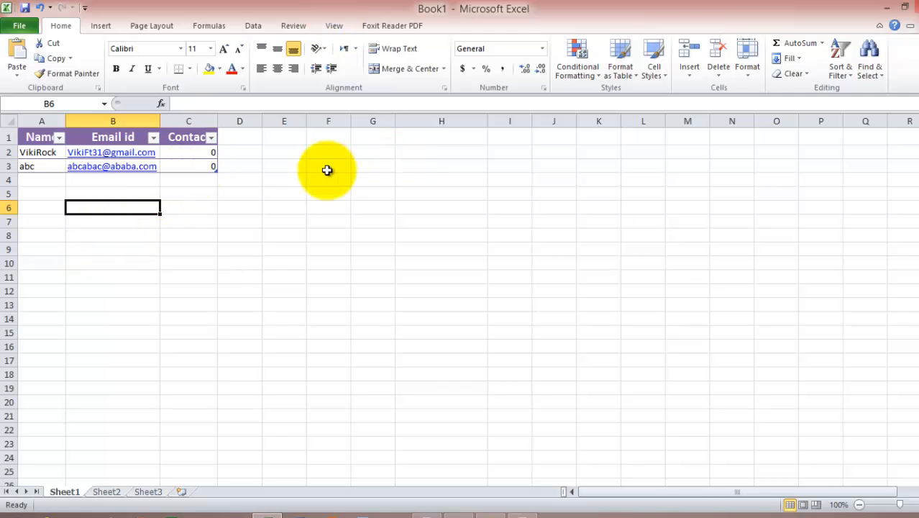
{"action": "left_click", "coordinate": [43, 151]}
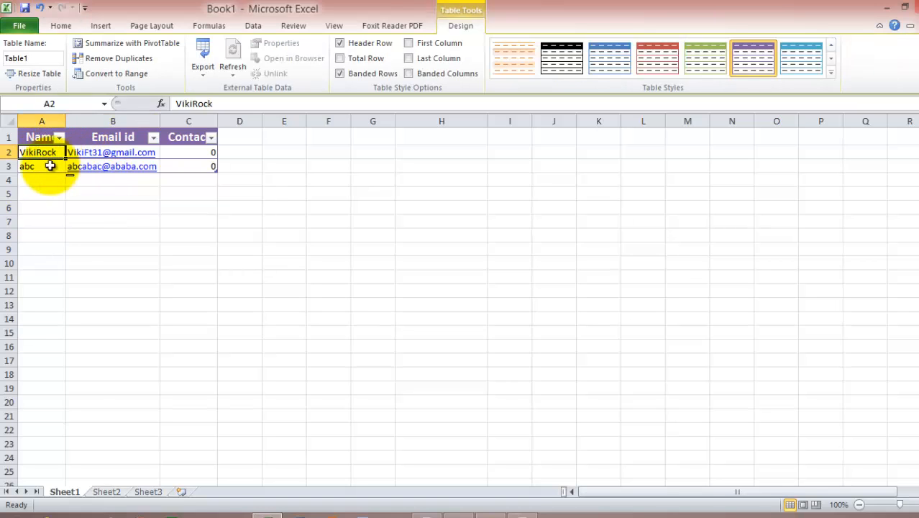
{"action": "left_click", "coordinate": [49, 166]}
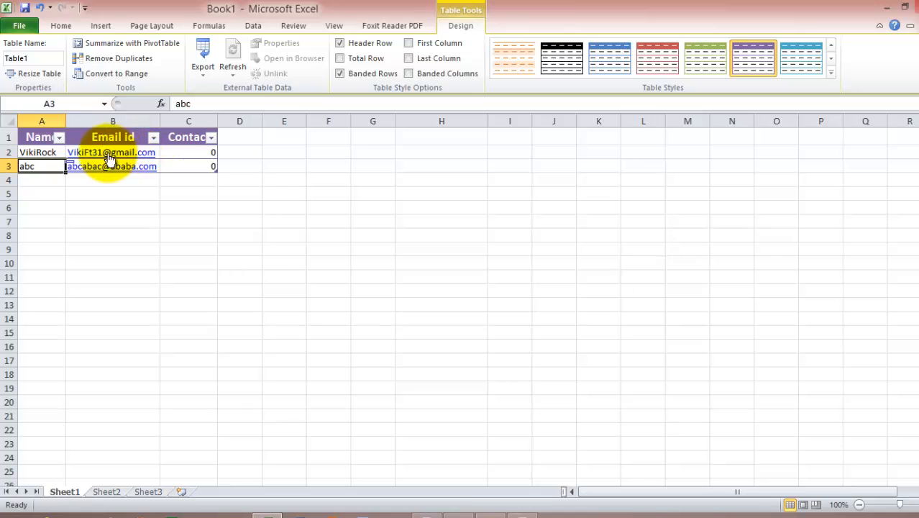
{"action": "key", "text": "Right"}
{"action": "key", "text": "Up"}
{"action": "key", "text": "Left"}
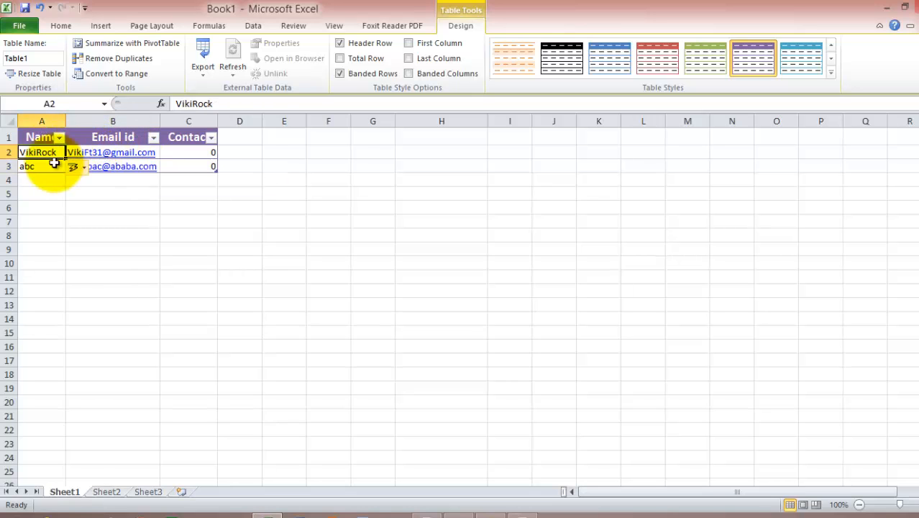
Step: Return to the Home tab and close Cell Styles without applying a style
{"action": "left_click", "coordinate": [61, 25]}
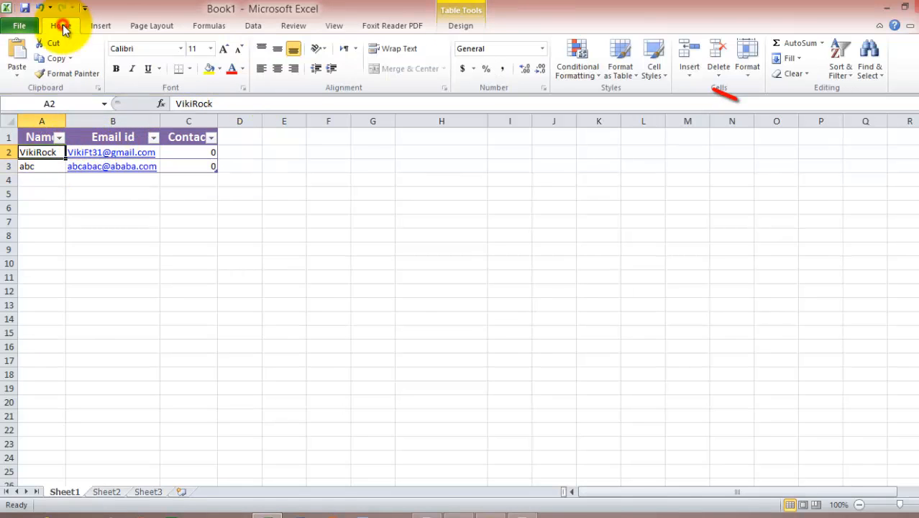
{"action": "left_click", "coordinate": [658, 72]}
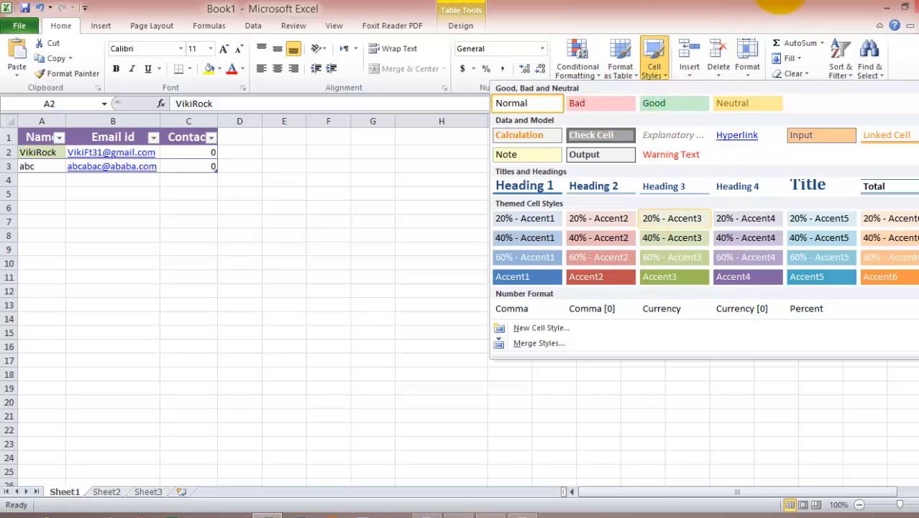
{"action": "left_click", "coordinate": [744, 4]}
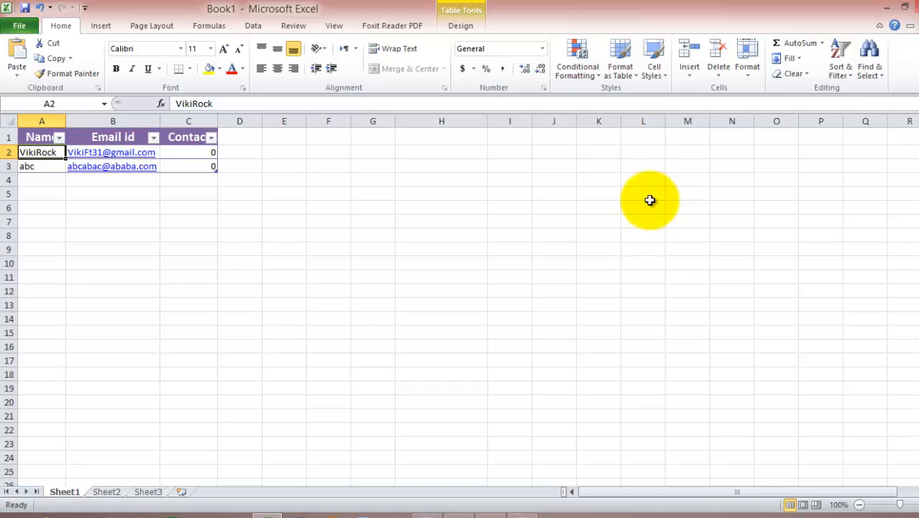
{"action": "left_click", "coordinate": [49, 179]}
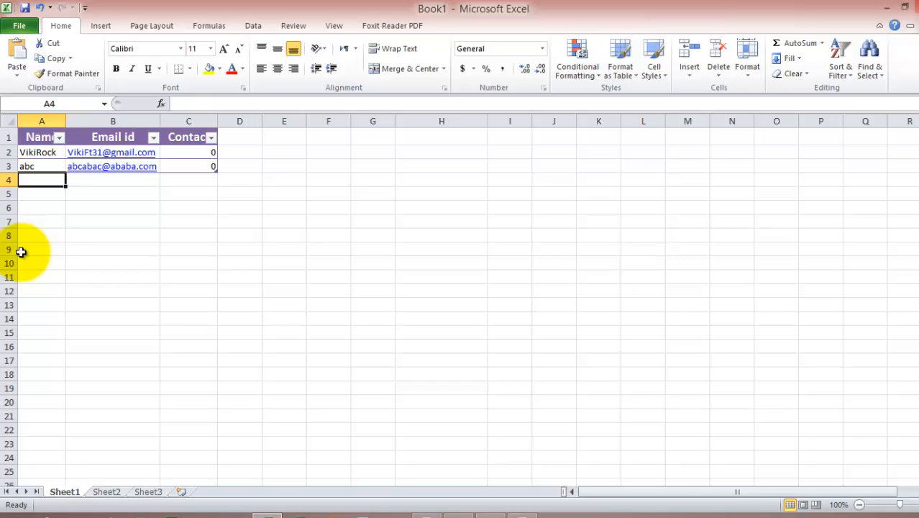
{"action": "key", "text": "Up"}
{"action": "key", "text": "Up"}
{"action": "key", "text": "Down"}
{"action": "key", "text": "Up"}
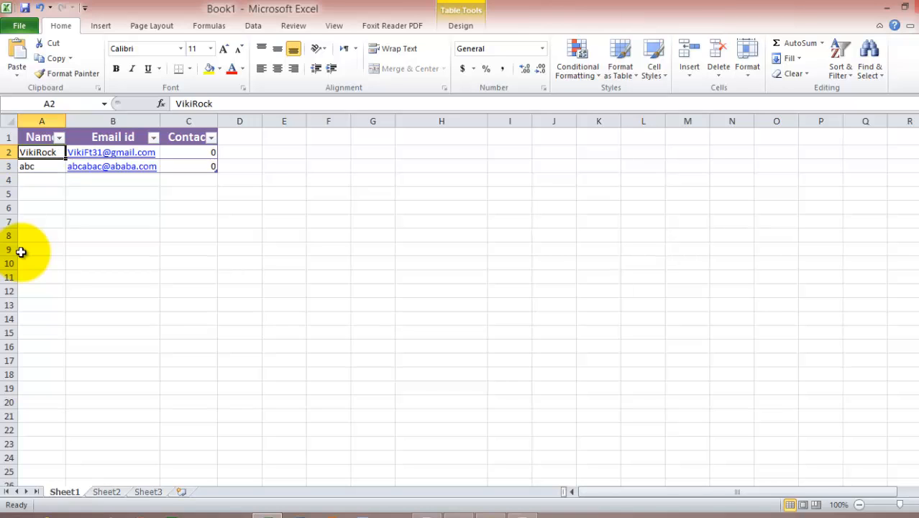
{"action": "key", "text": "Down"}
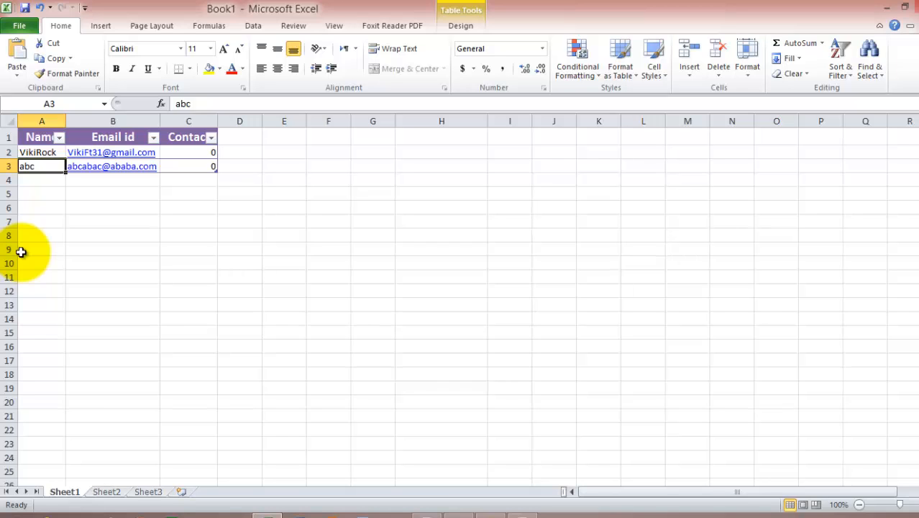
{"action": "key", "text": "Up"}
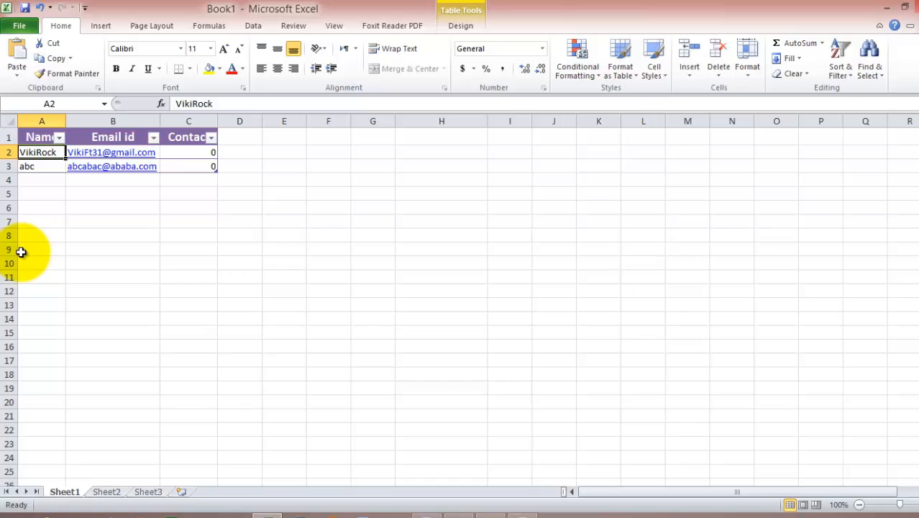
{"action": "key", "text": "Down"}
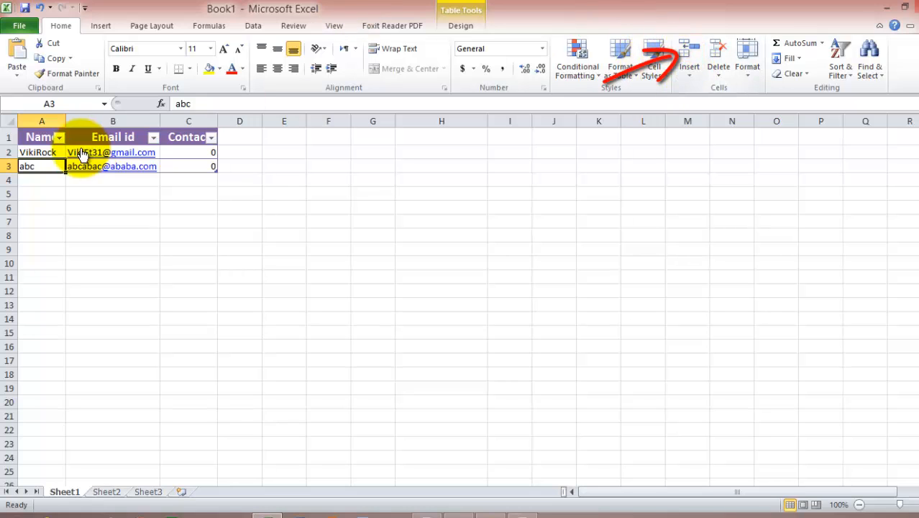
{"action": "left_click", "coordinate": [39, 151]}
{"action": "left_click", "coordinate": [691, 69]}
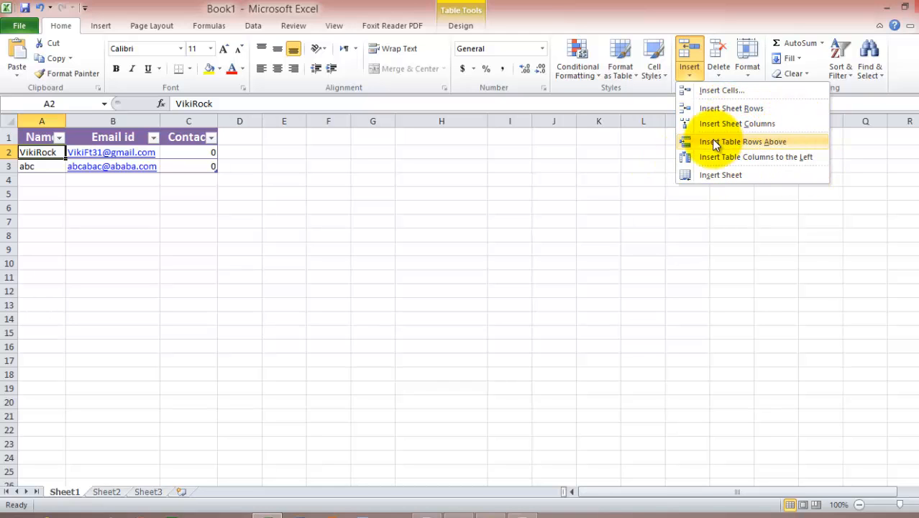
{"action": "left_click", "coordinate": [716, 6]}
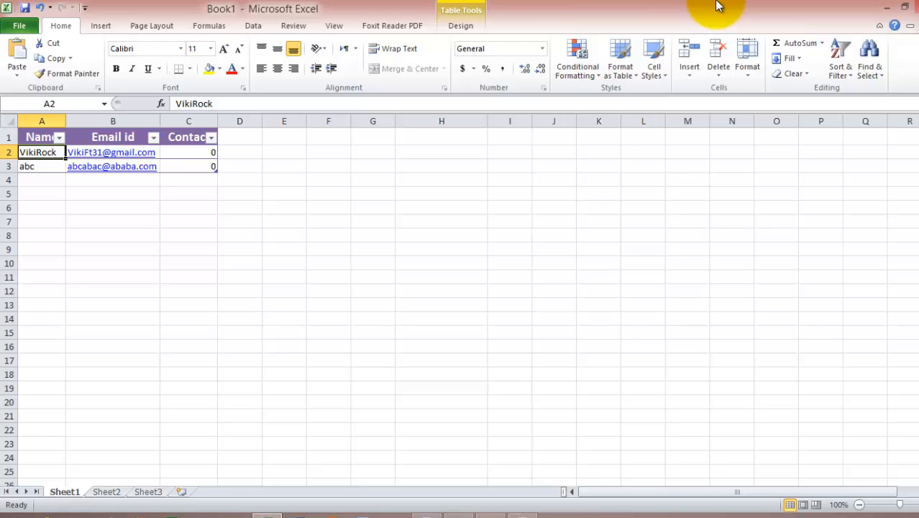
Step: Arrow around the table, then select both data rows A2:C3 with Shift+Down and Shift+Right
{"action": "key", "text": "Down"}
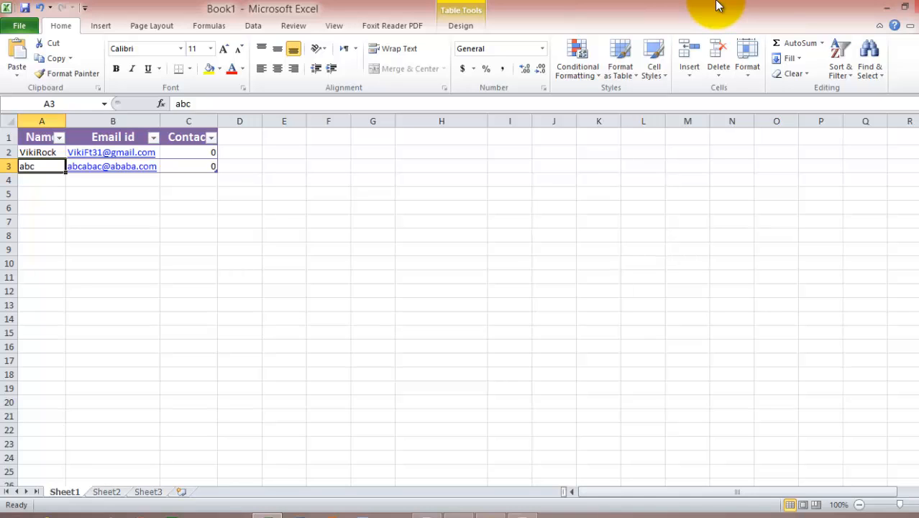
{"action": "key", "text": "Up"}
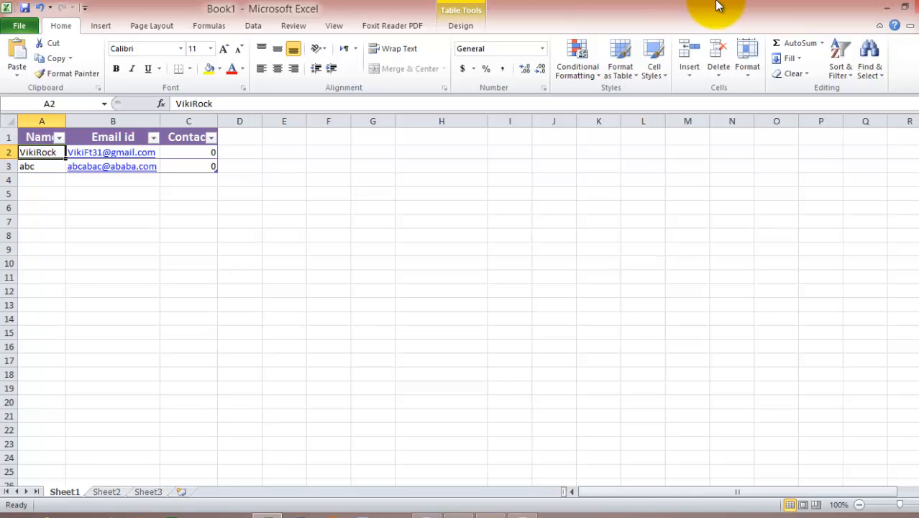
{"action": "key", "text": "Down"}
{"action": "key", "text": "Down"}
{"action": "key", "text": "Down"}
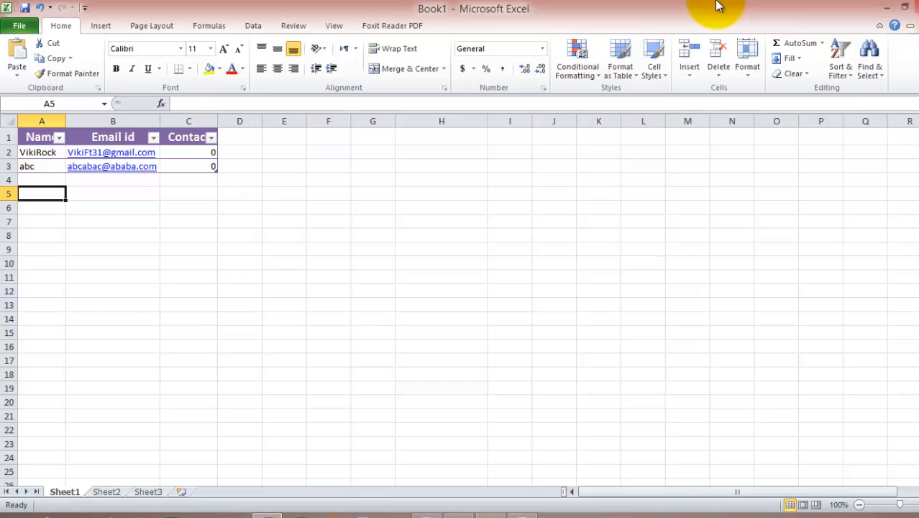
{"action": "key", "text": "Up"}
{"action": "key", "text": "Up"}
{"action": "key", "text": "Up"}
{"action": "key", "text": "Up"}
{"action": "key", "text": "Down"}
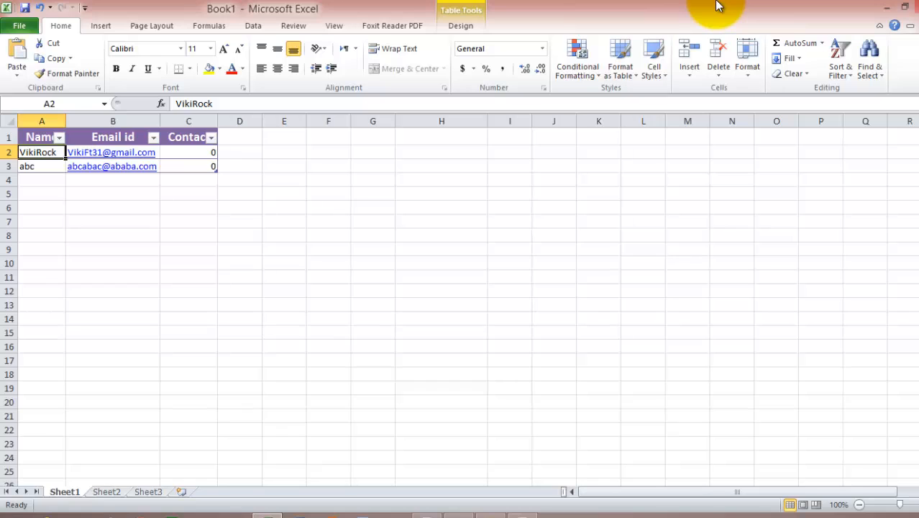
{"action": "key", "text": "Down"}
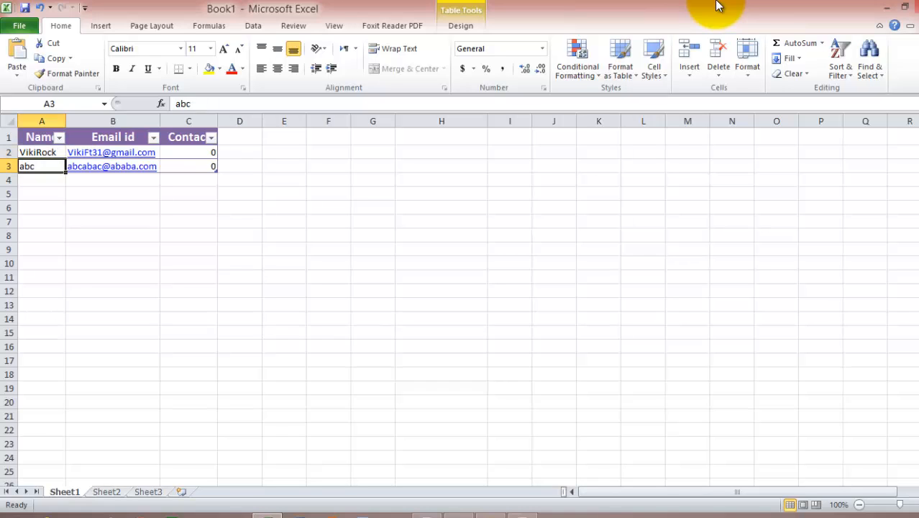
{"action": "key", "text": "Up"}
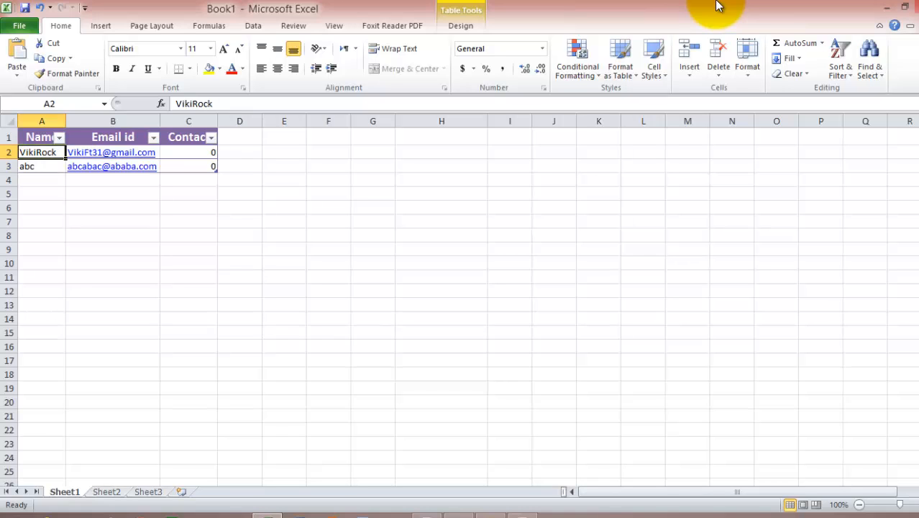
{"action": "key", "text": "Down"}
{"action": "key", "text": "Down"}
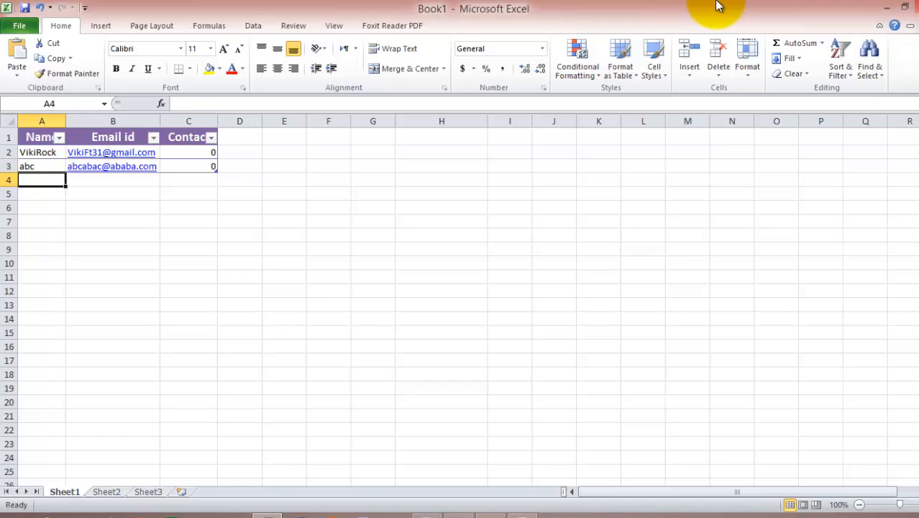
{"action": "key", "text": "Up"}
{"action": "key", "text": "Up"}
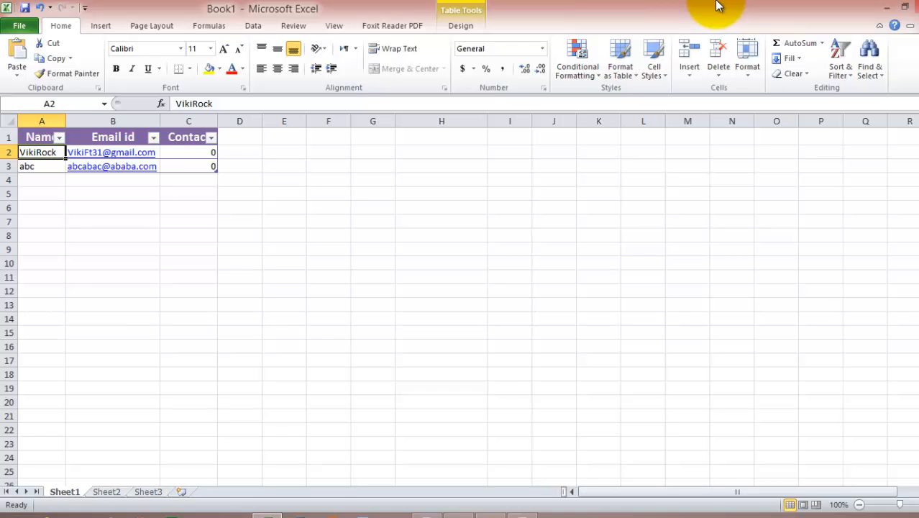
{"action": "key", "text": "Up"}
{"action": "key", "text": "Down"}
{"action": "key", "text": "shift+Down"}
{"action": "key", "text": "shift+Right"}
{"action": "key", "text": "shift+Right"}
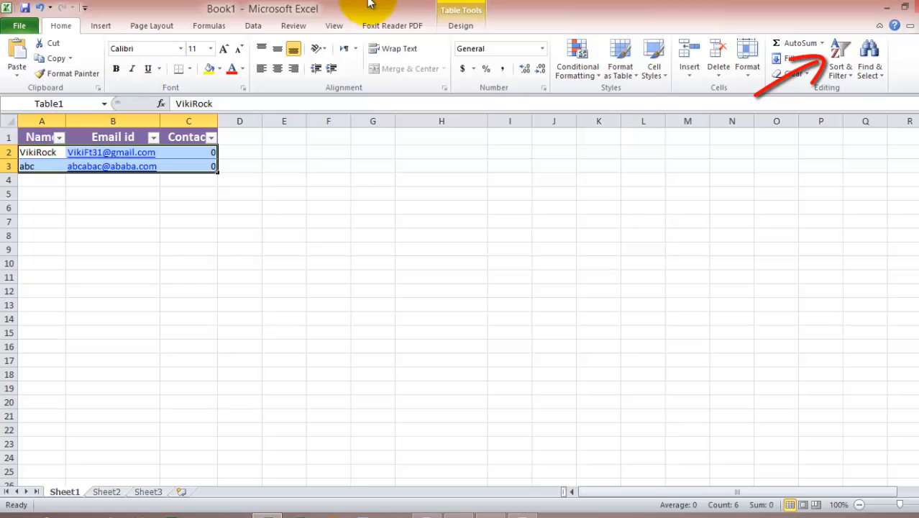
Step: Sort Table1 A to Z by Name so abc leads, then select cell A2
{"action": "left_click", "coordinate": [847, 75]}
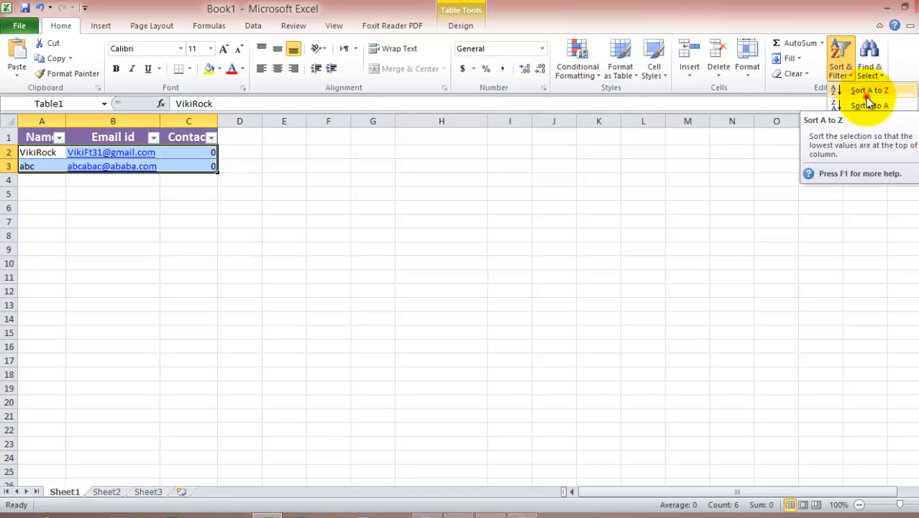
{"action": "left_click", "coordinate": [867, 92]}
{"action": "left_click", "coordinate": [90, 197]}
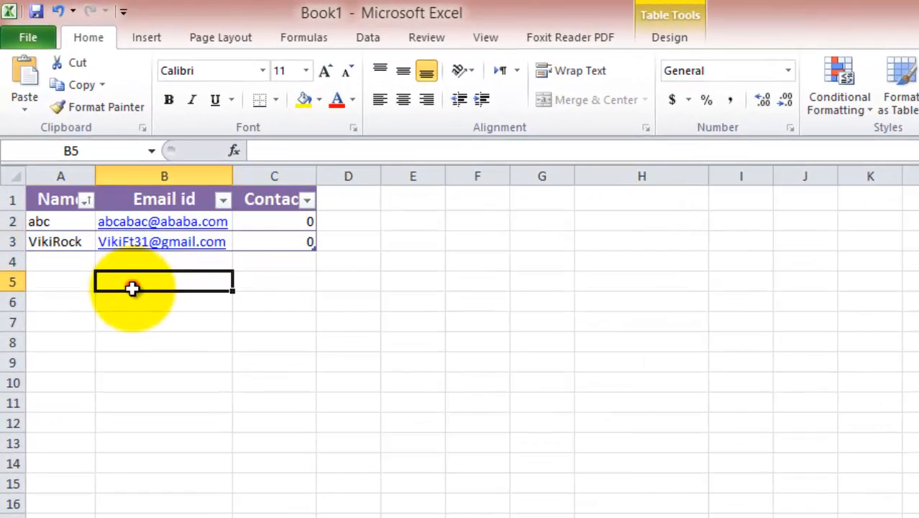
{"action": "left_click", "coordinate": [67, 226]}
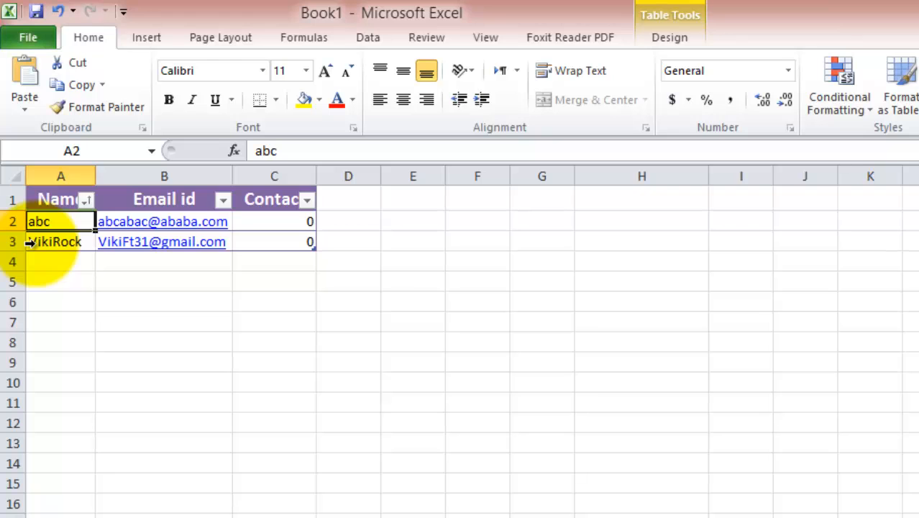
Step: Select the sorted table A1:C3, view its single-page Letter print preview, then return to Sheet1
{"action": "left_click", "coordinate": [246, 259]}
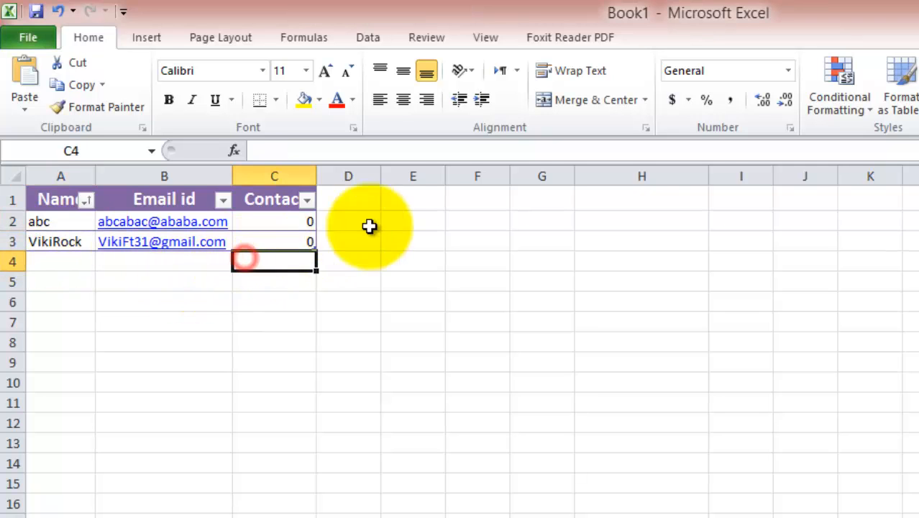
{"action": "left_click_drag", "start_coordinate": [292, 246], "coordinate": [74, 188]}
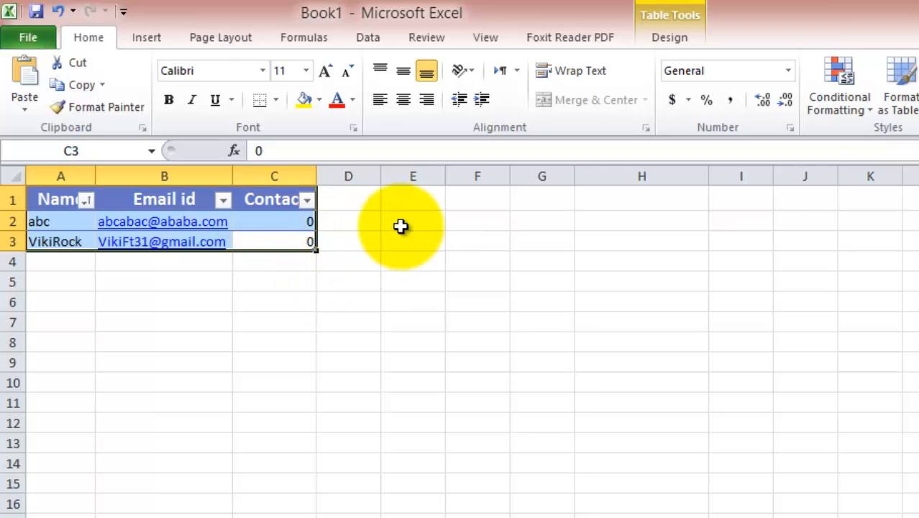
{"action": "left_click", "coordinate": [27, 38]}
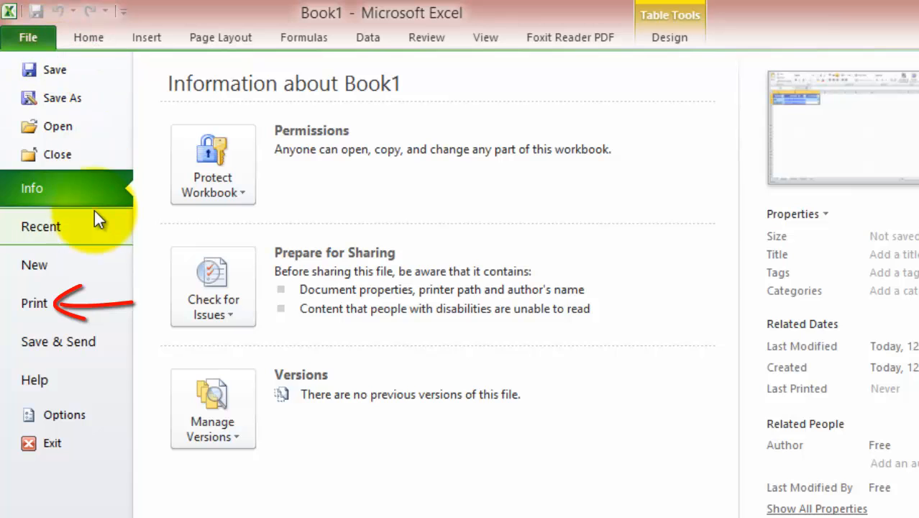
{"action": "left_click", "coordinate": [52, 304]}
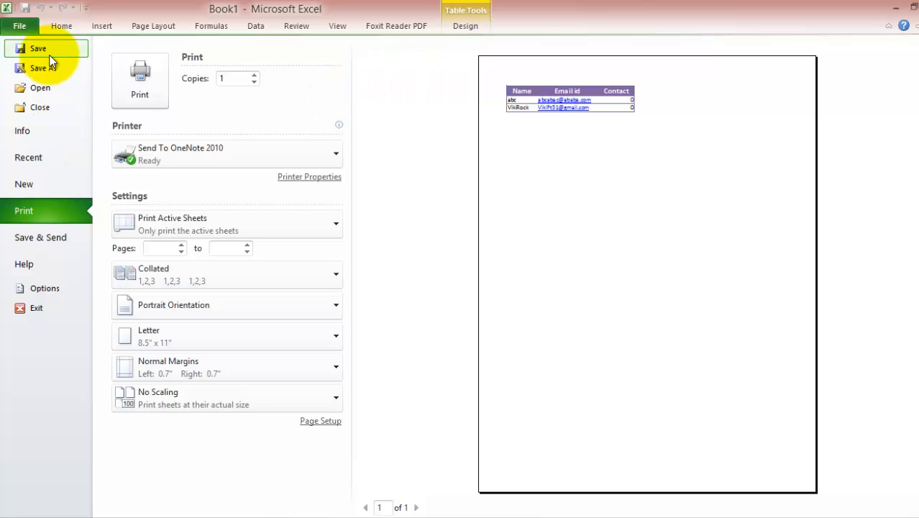
{"action": "key", "text": "Escape"}
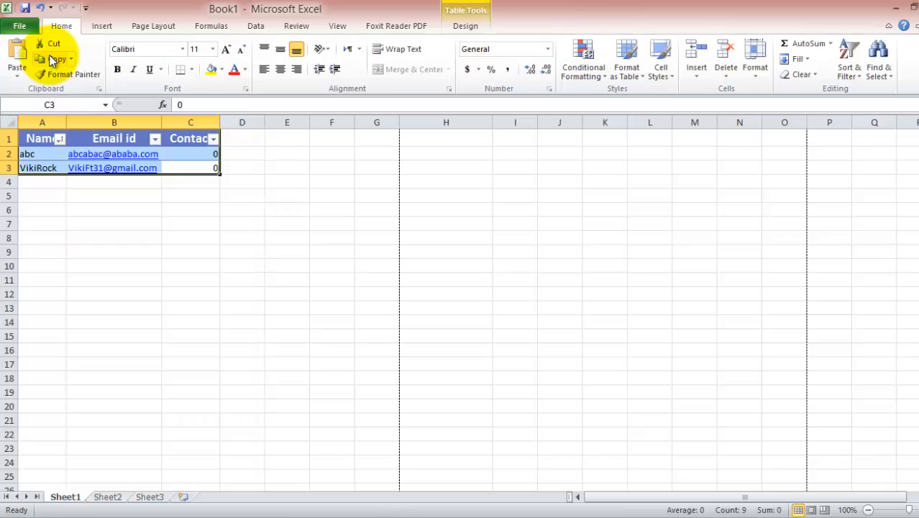
{"action": "left_click", "coordinate": [359, 235]}
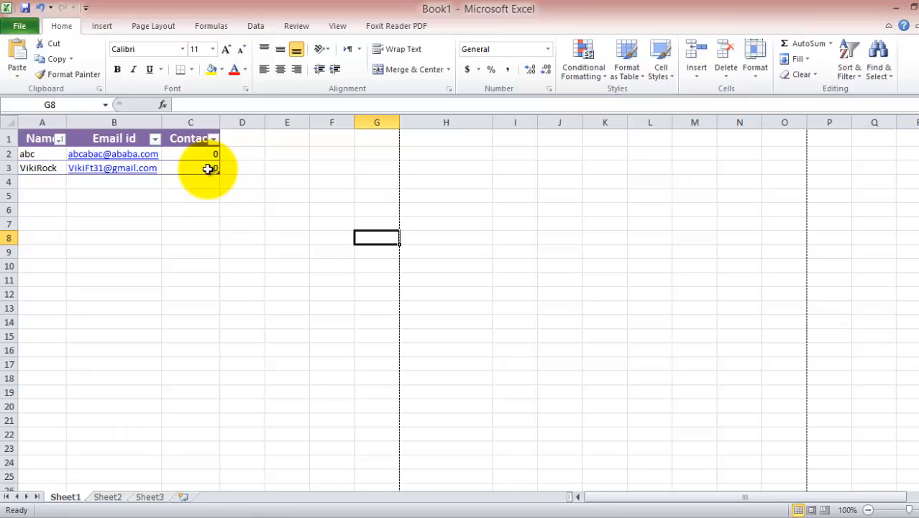
{"action": "left_click", "coordinate": [19, 26]}
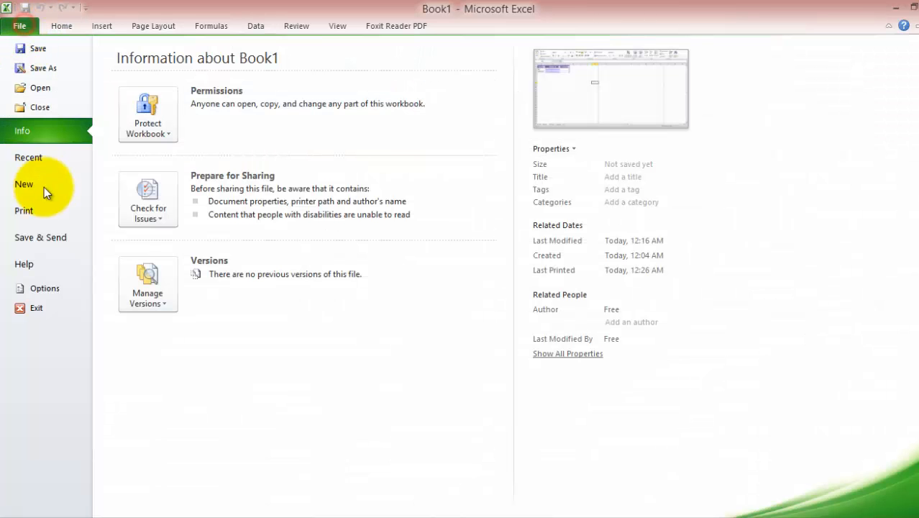
{"action": "left_click", "coordinate": [22, 211]}
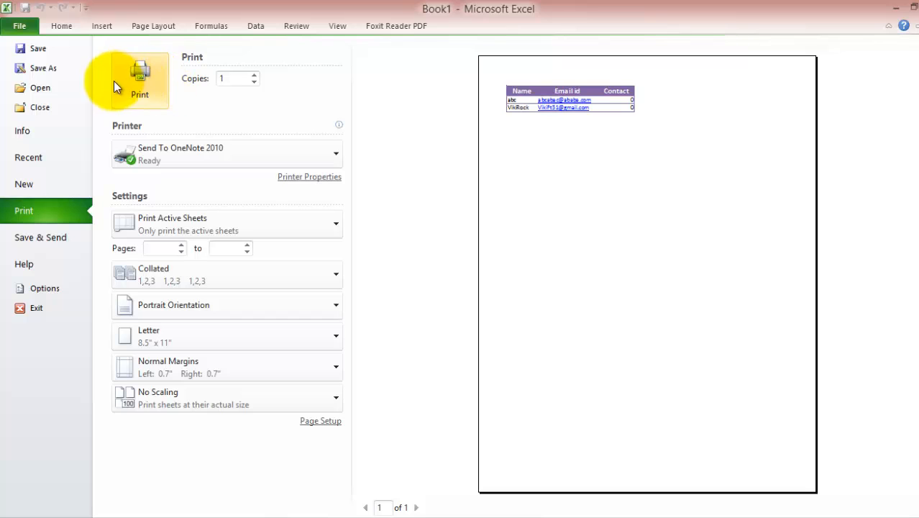
{"action": "left_click", "coordinate": [33, 32]}
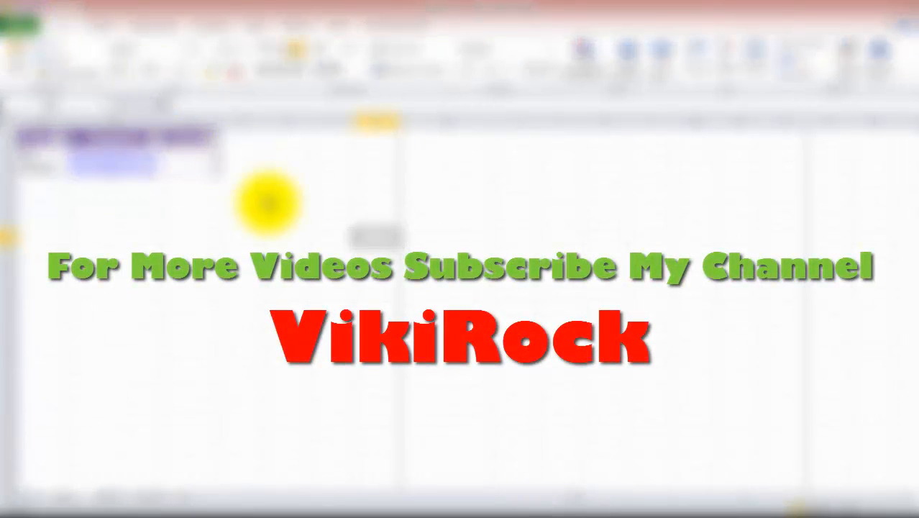